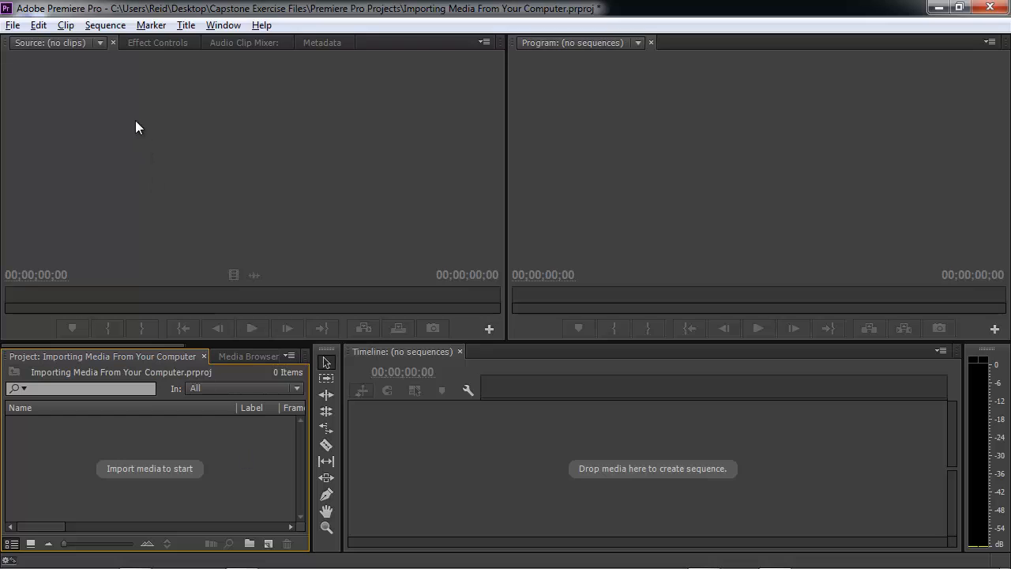
left_click(12, 26)
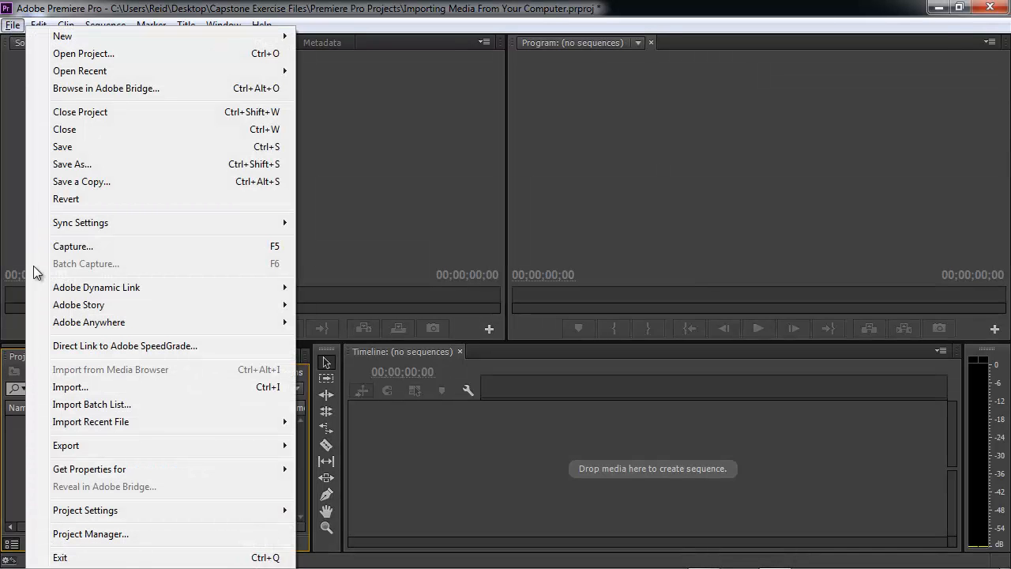
left_click(73, 384)
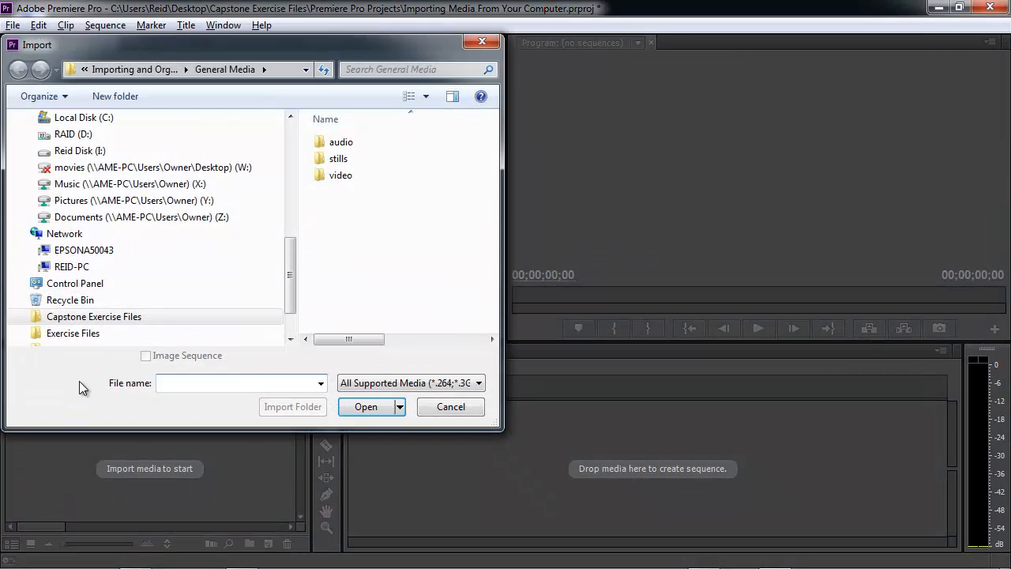
double_click(350, 175)
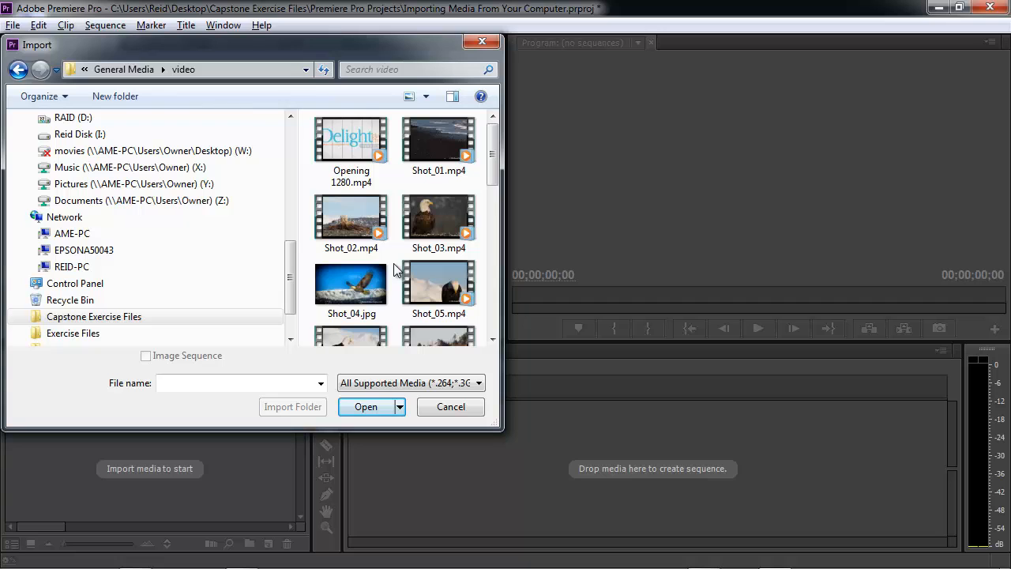
left_click(455, 412)
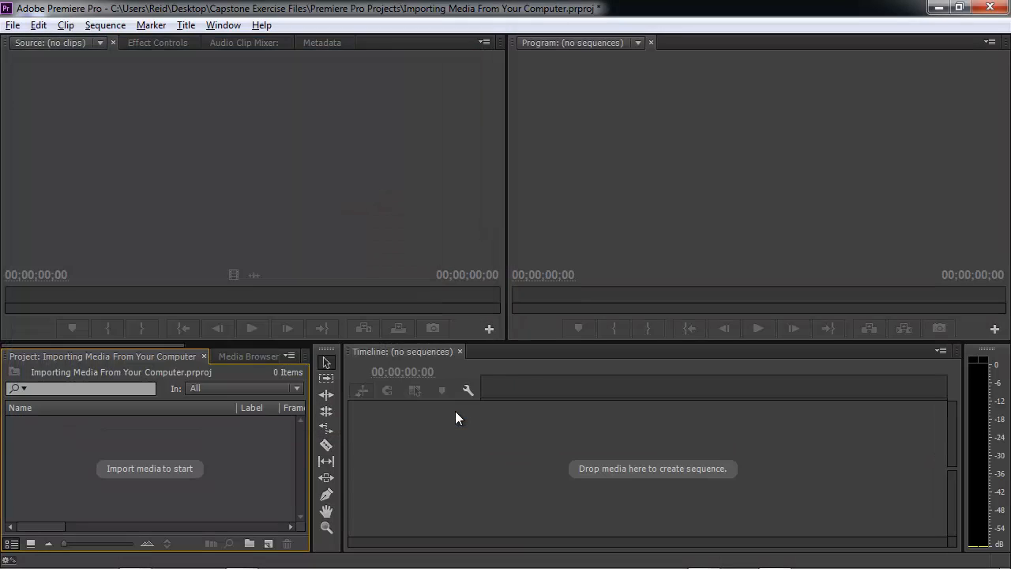
right_click(54, 453)
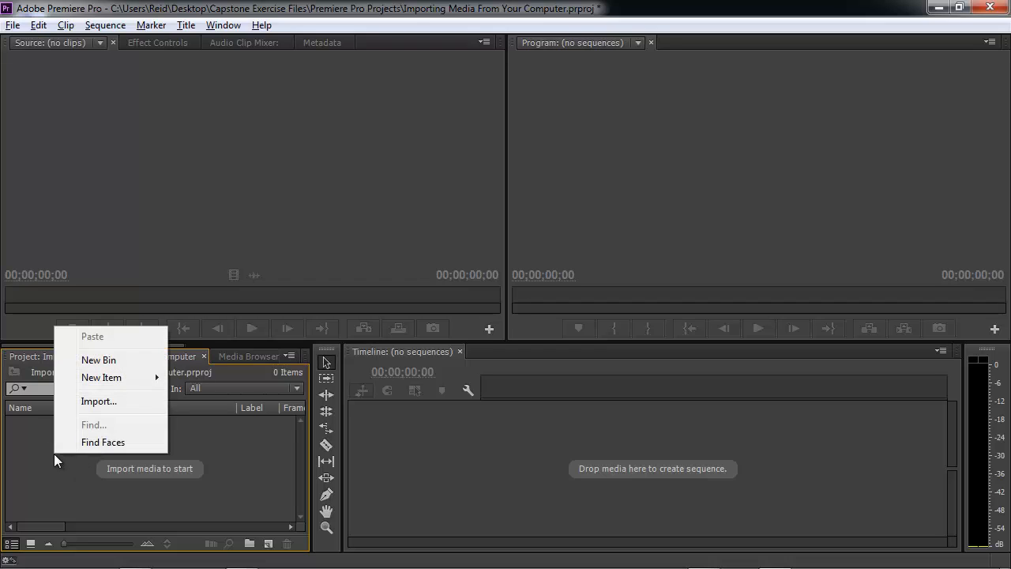
left_click(102, 405)
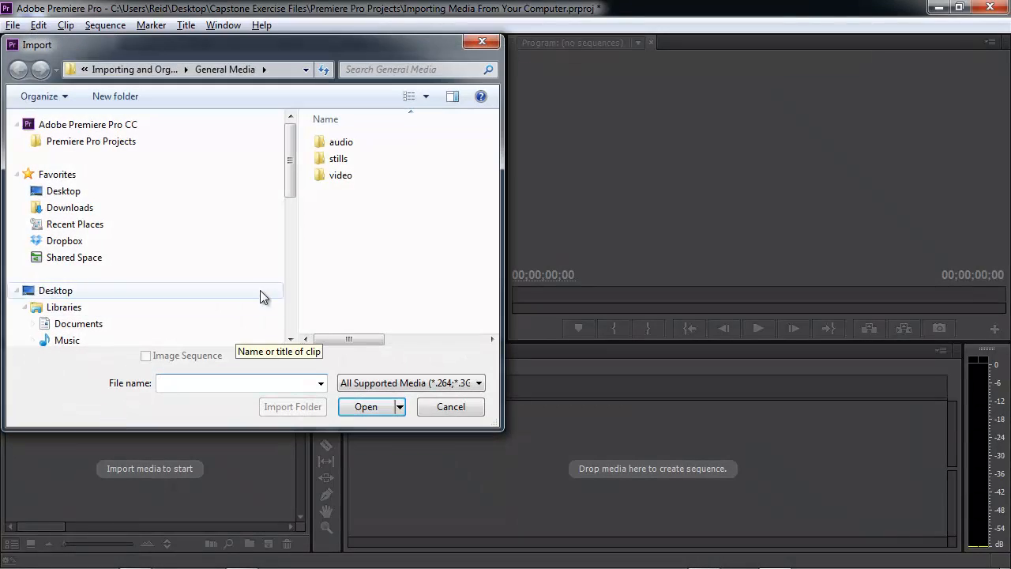
left_click(329, 178)
double_click(329, 178)
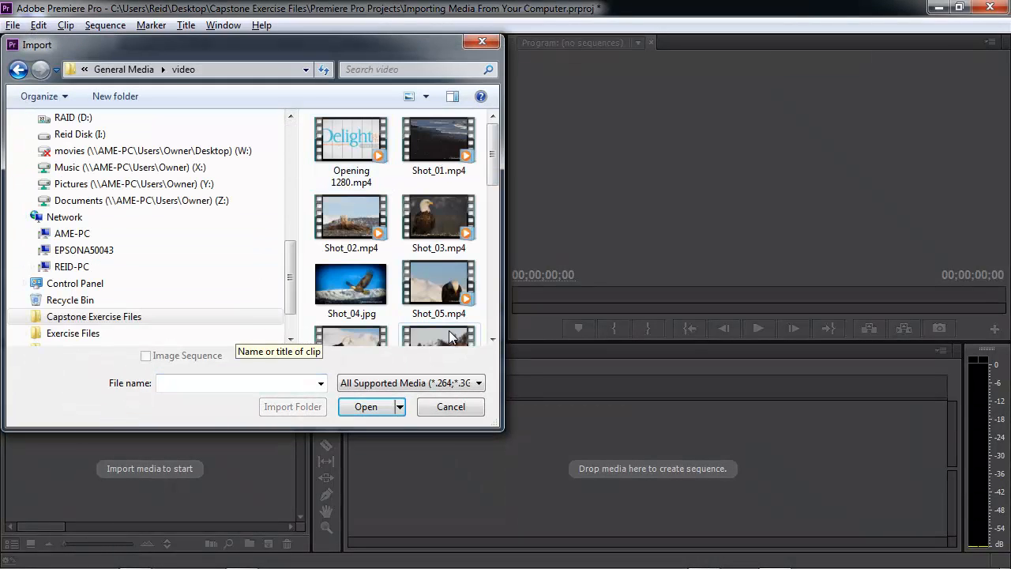
left_click(451, 406)
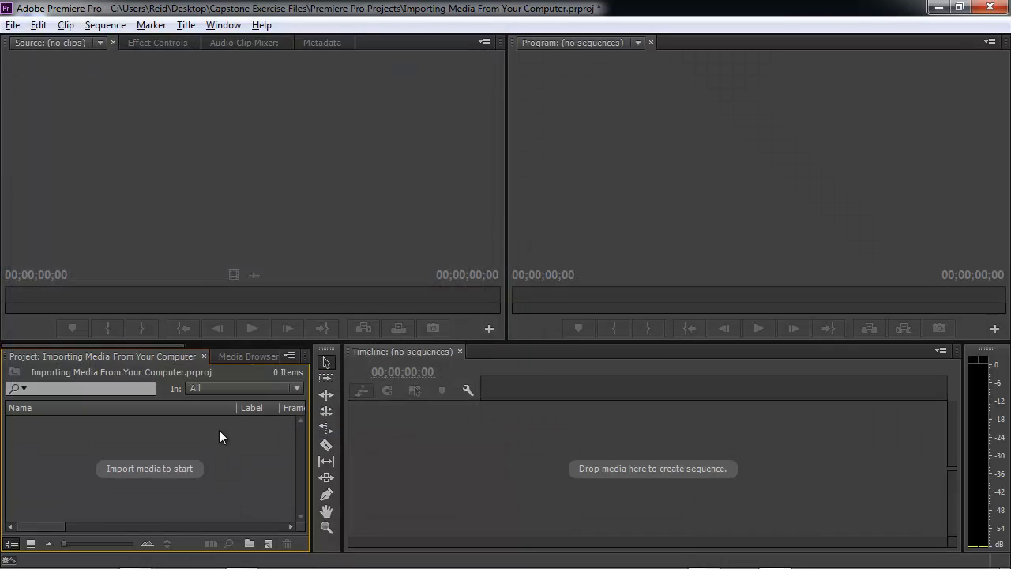
Import the General Media folder into the project through the Media Browser.
left_click(250, 357)
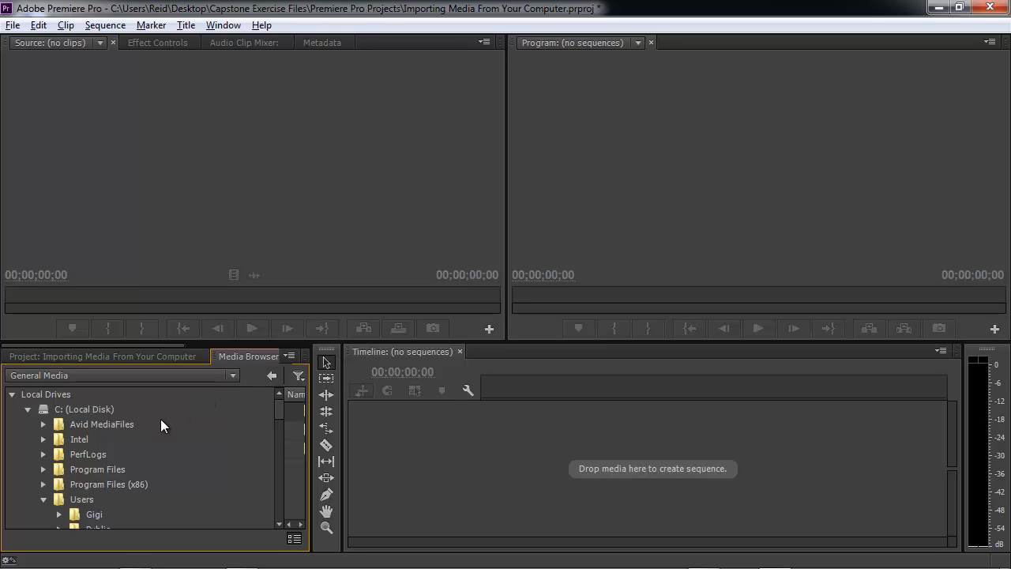
key("grave")
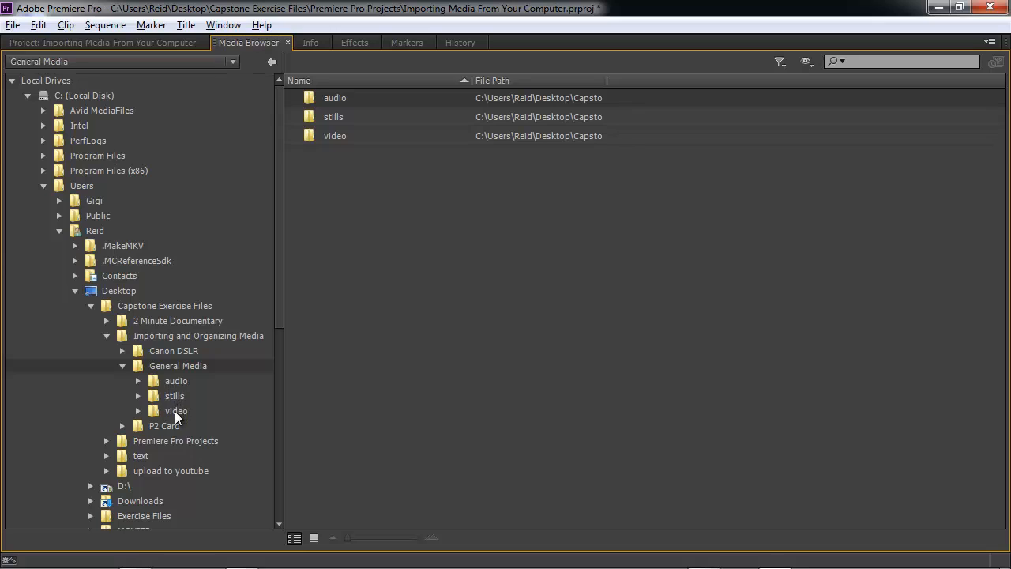
right_click(181, 368)
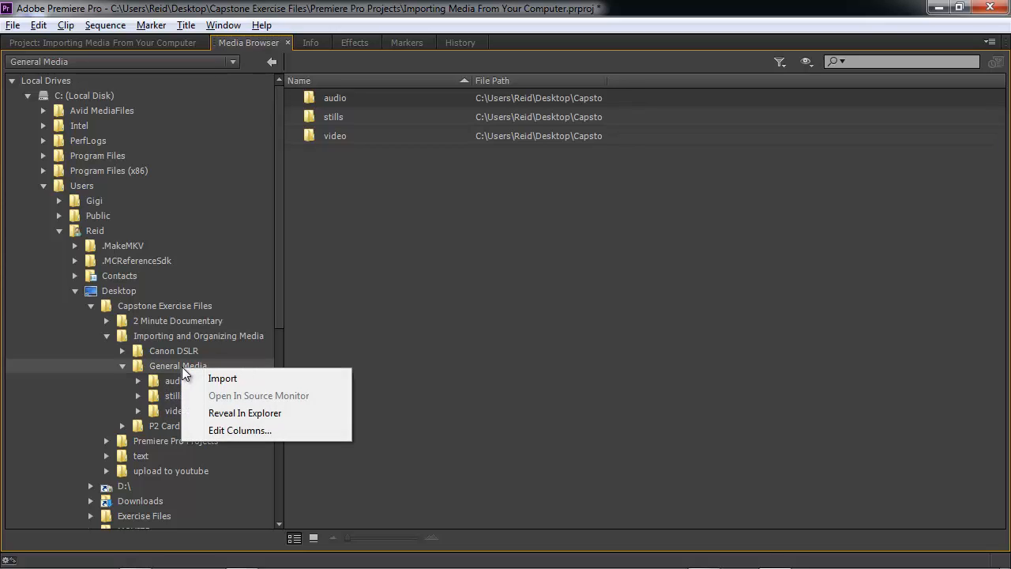
left_click(225, 379)
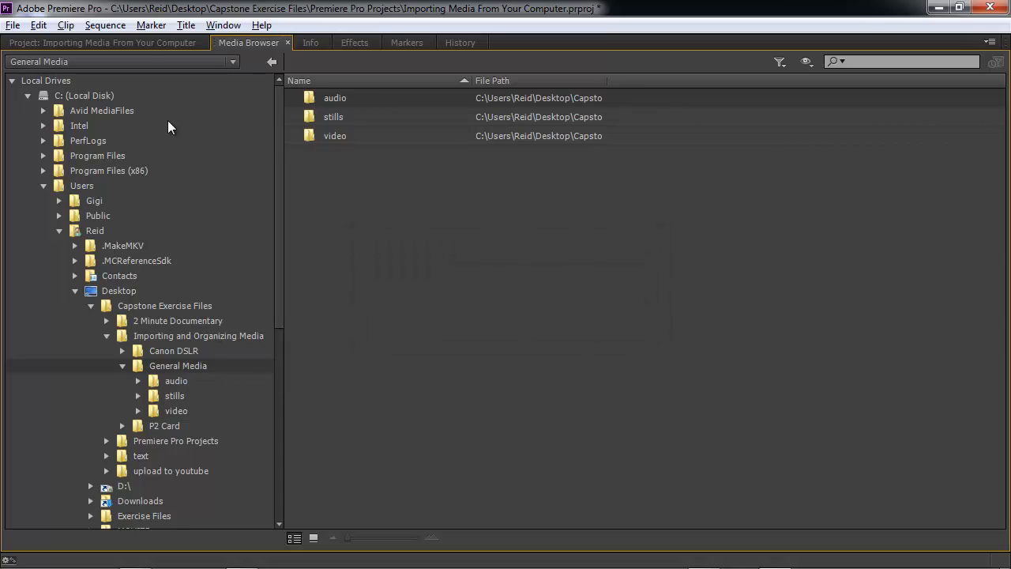
Expand the General Media bin and enable the Media Type column in the project's metadata display.
left_click(144, 47)
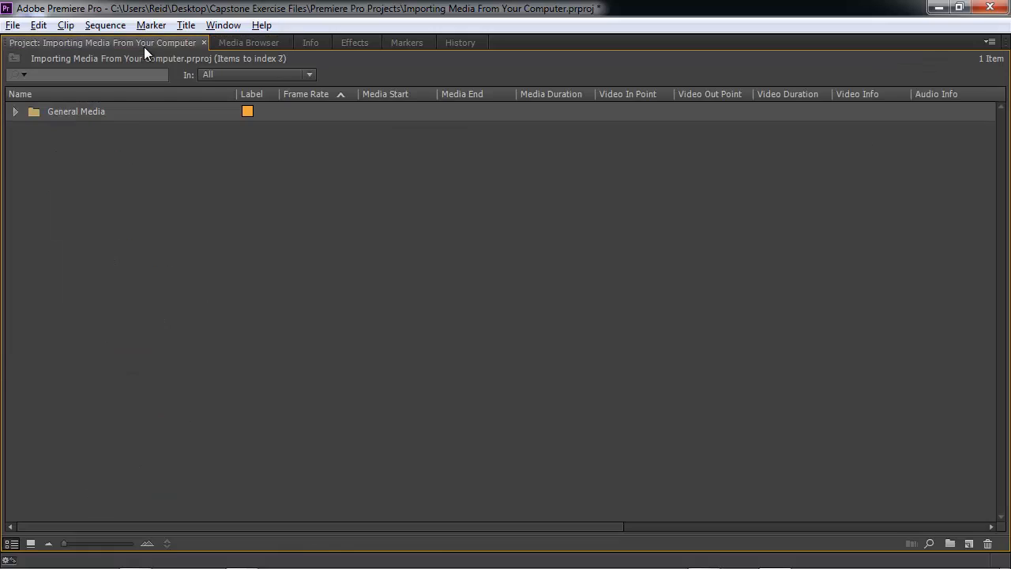
left_click(15, 111)
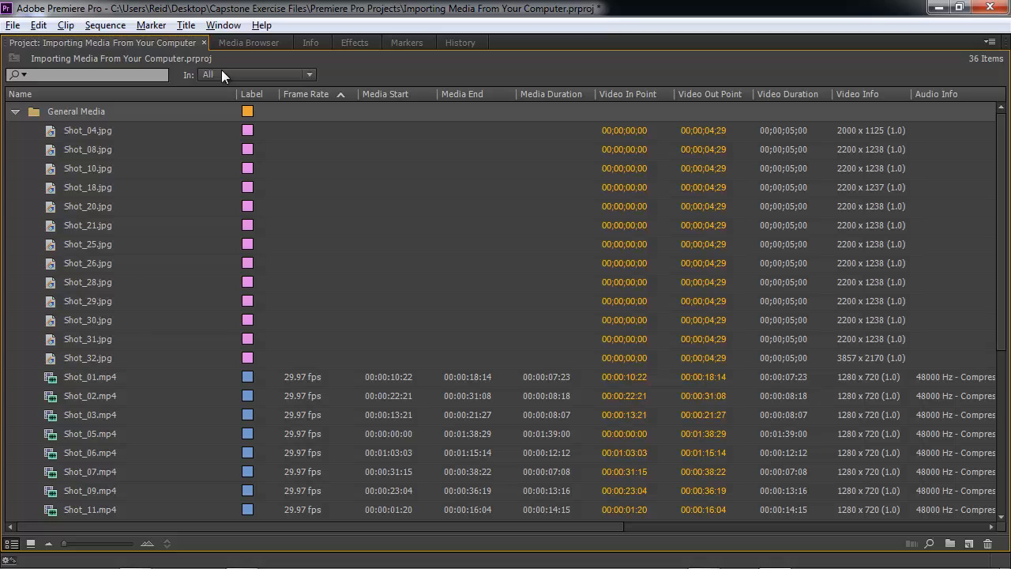
right_click(271, 96)
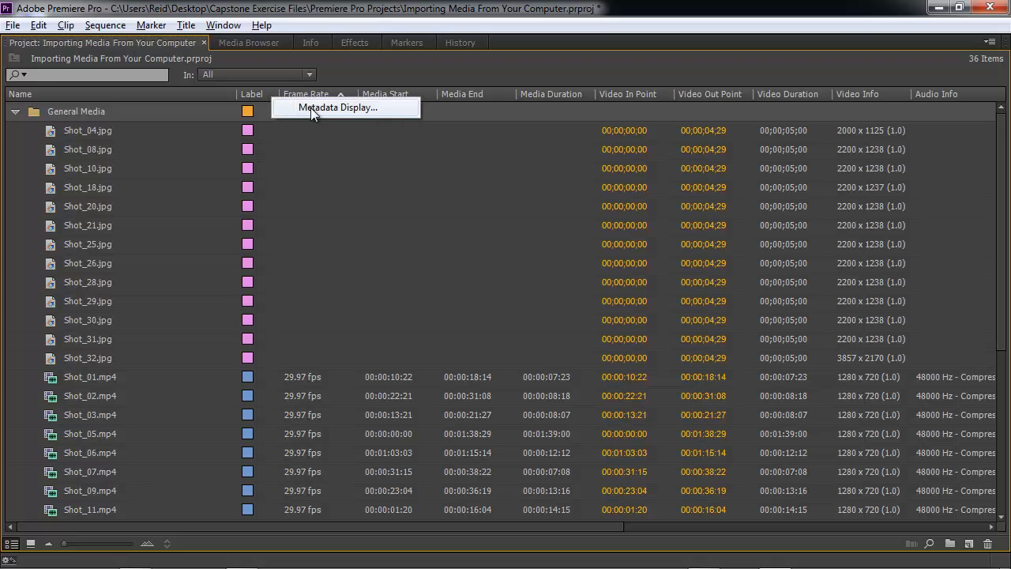
left_click(310, 108)
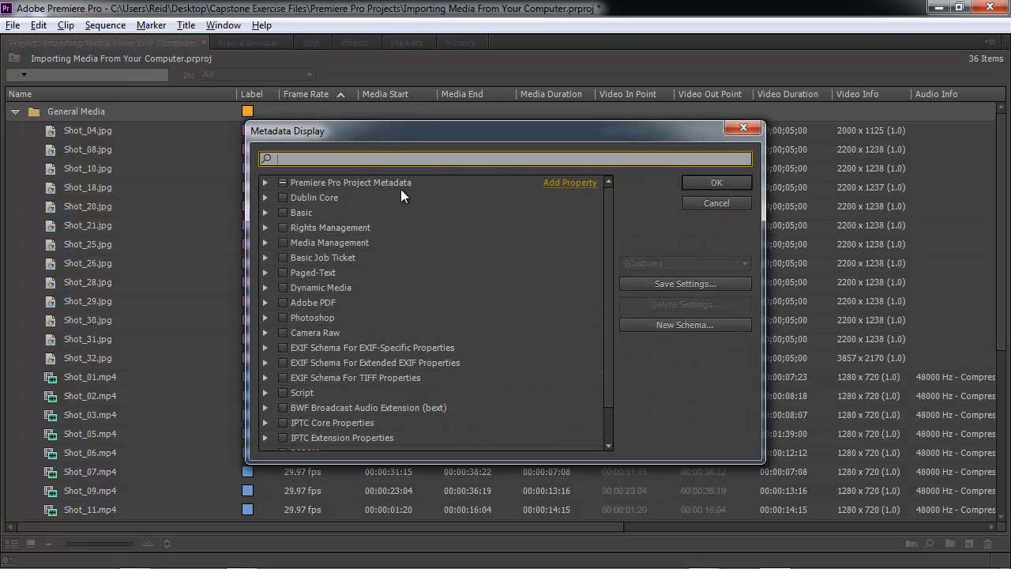
left_click(266, 182)
left_click(299, 227)
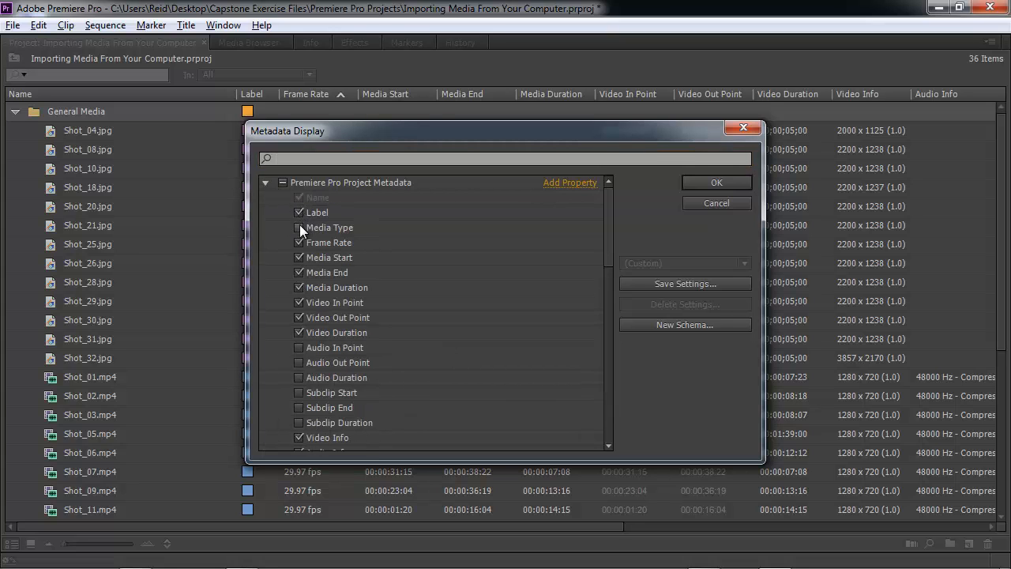
left_click(699, 186)
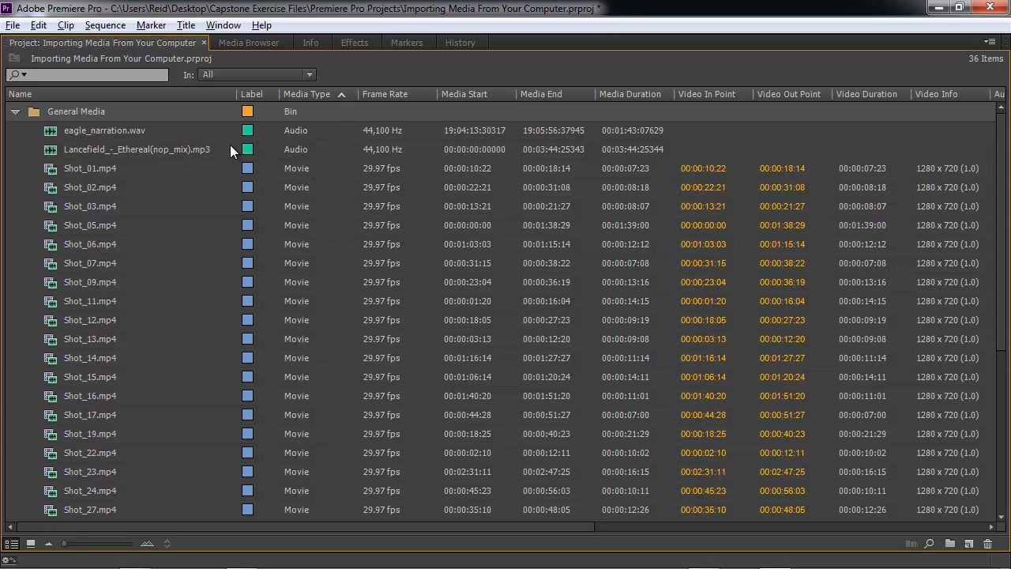
Toggle the project list's sort by Media Type to descending and back to ascending.
left_click(309, 94)
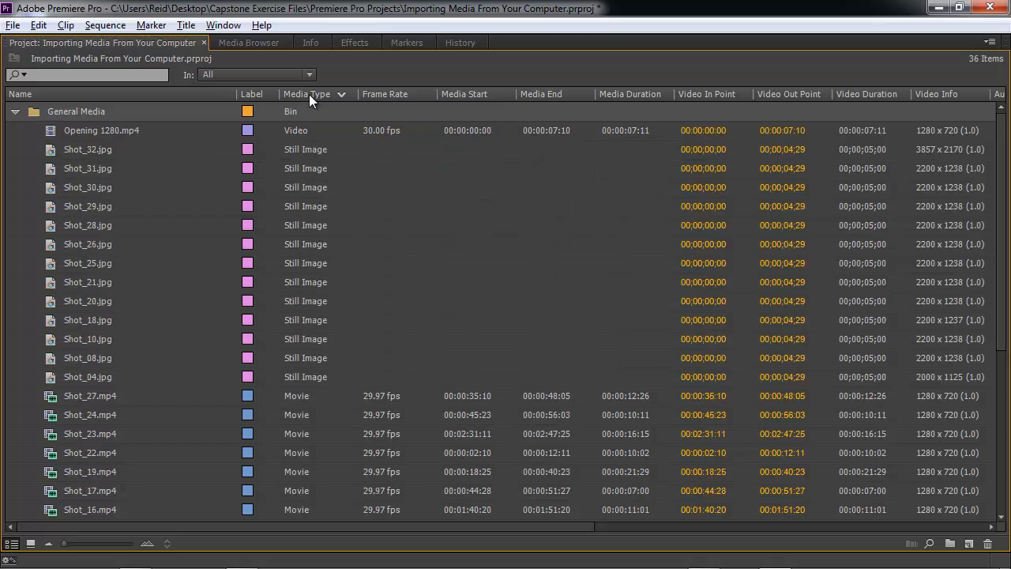
left_click(309, 94)
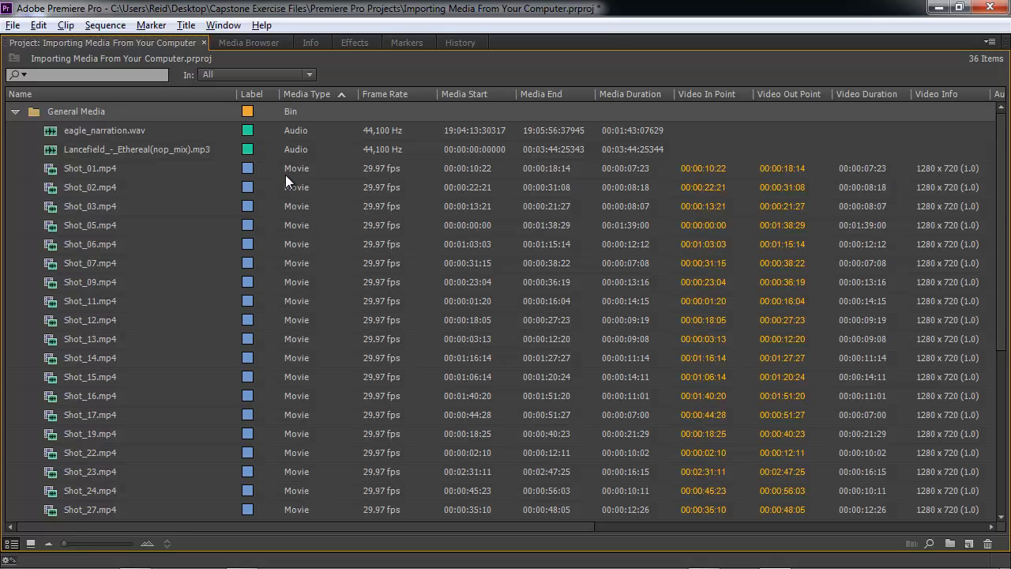
left_click(67, 115)
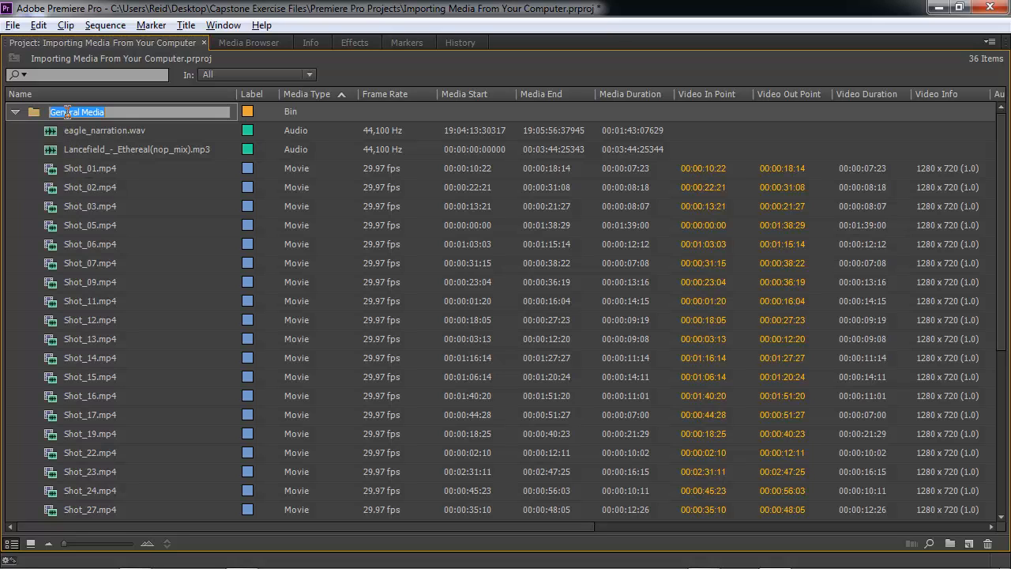
left_click(31, 114)
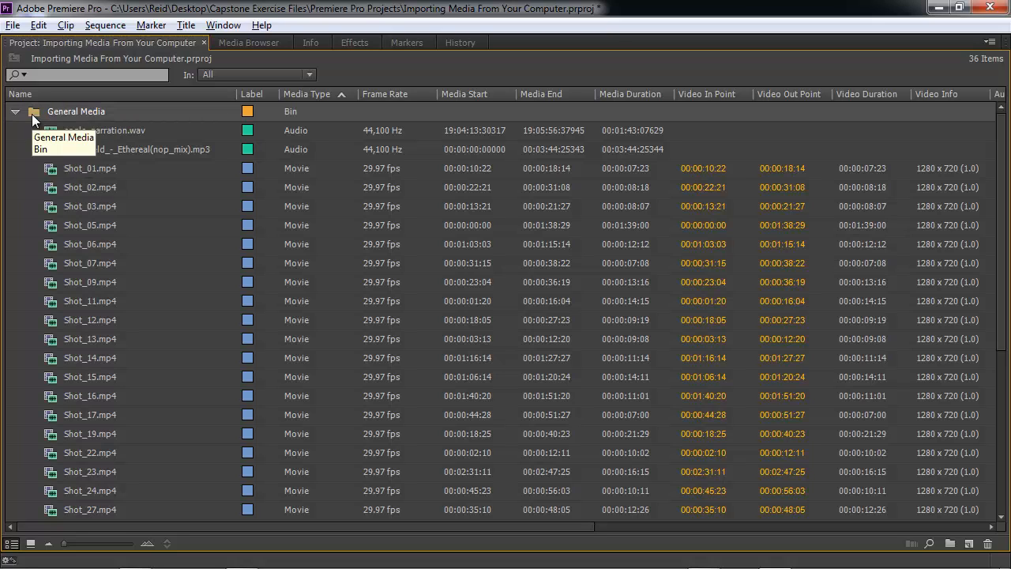
Create a new bin inside General Media named video.
right_click(32, 114)
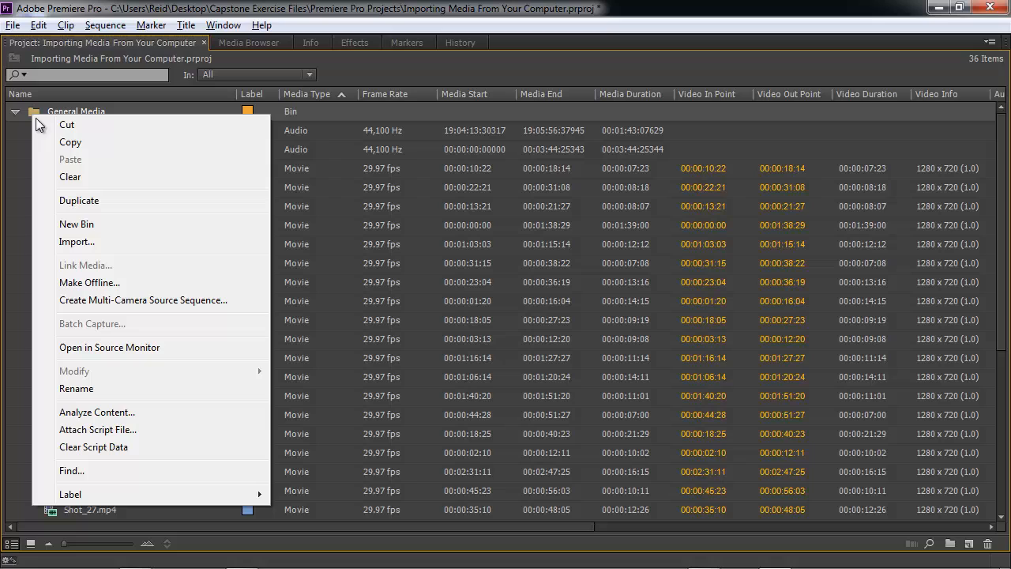
left_click(77, 224)
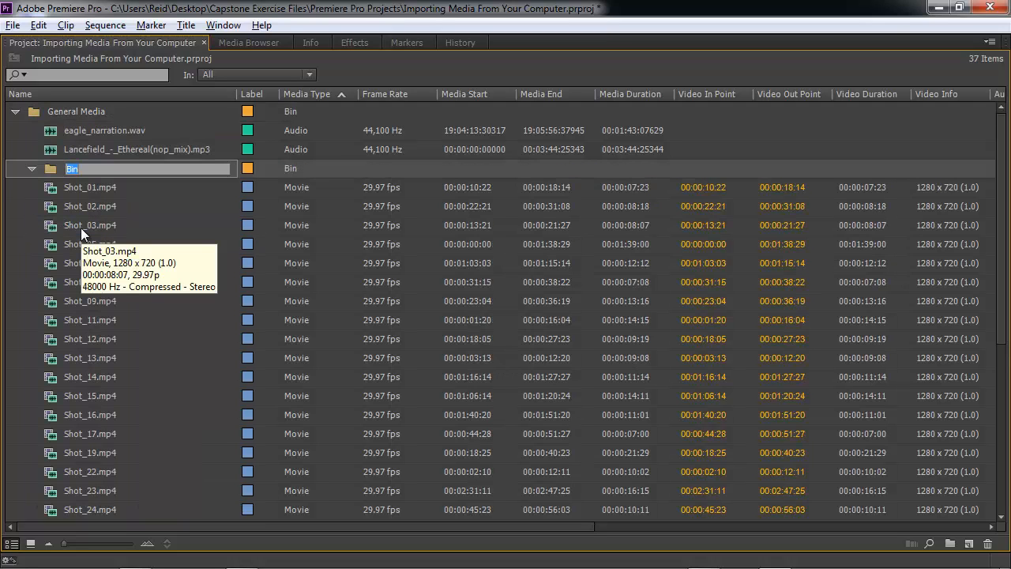
type("video")
key("Tab")
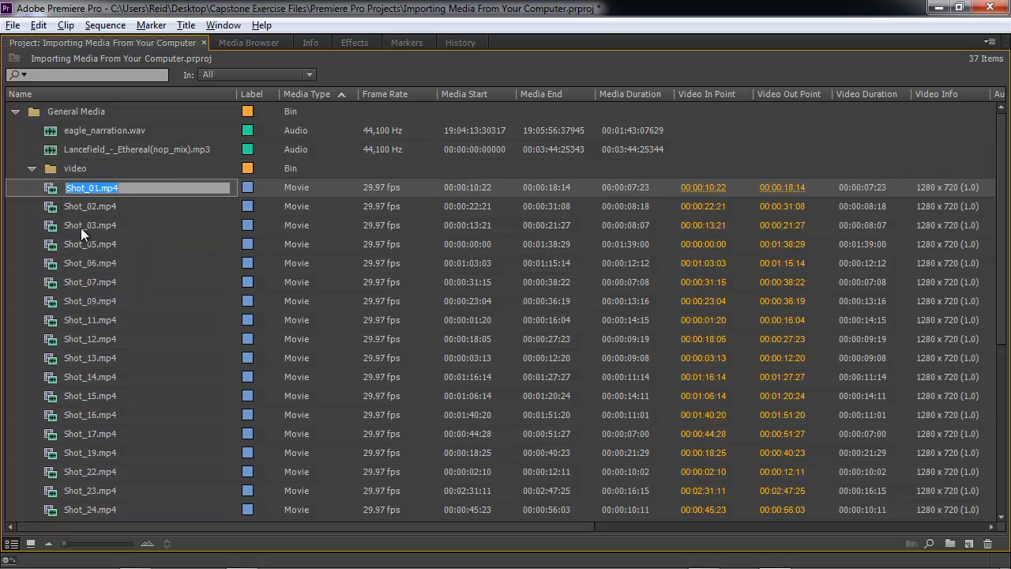
Select the movie clips Shot_01.mp4 through Shot_27.mp4 and move them into the video bin.
left_click(51, 189)
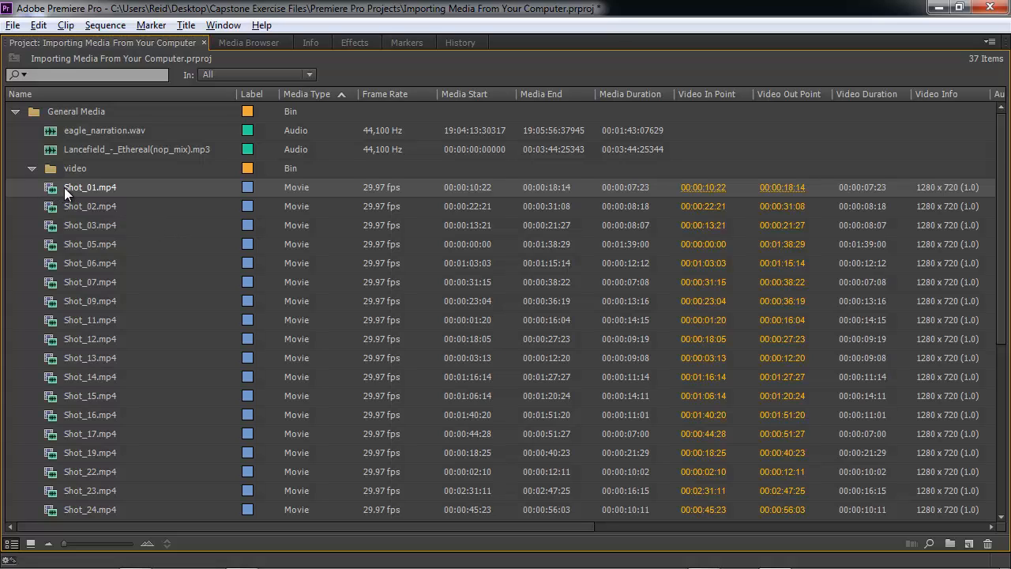
mouse_move(53, 194)
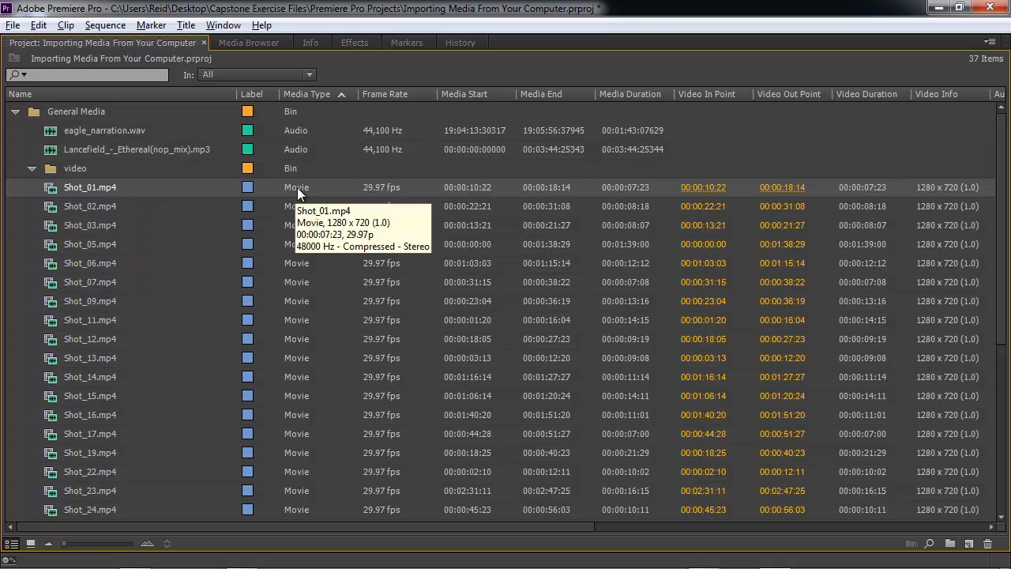
scroll(176, 352, "down", 3)
scroll(169, 378, "down", 3)
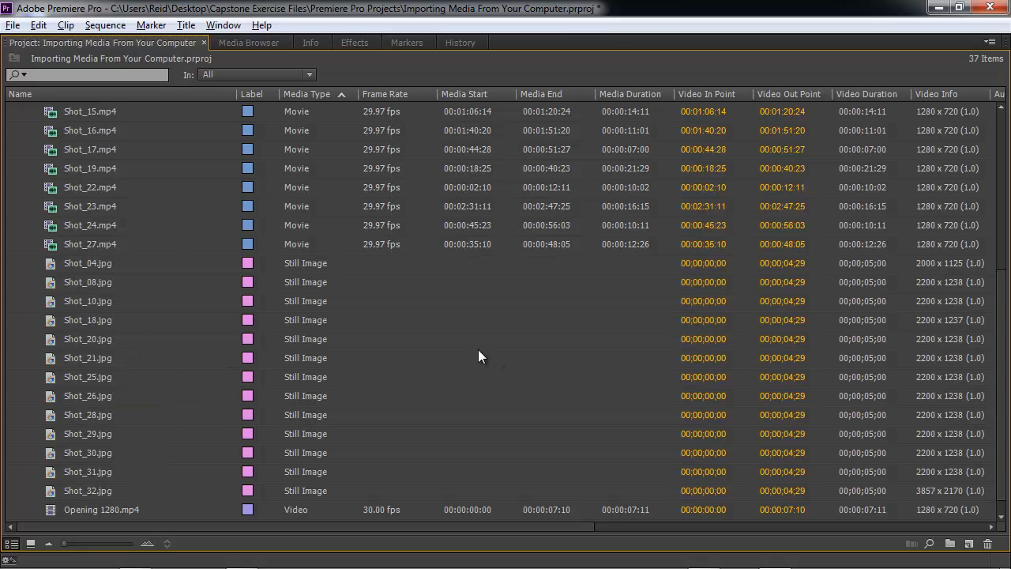
scroll(216, 271, "up", 5)
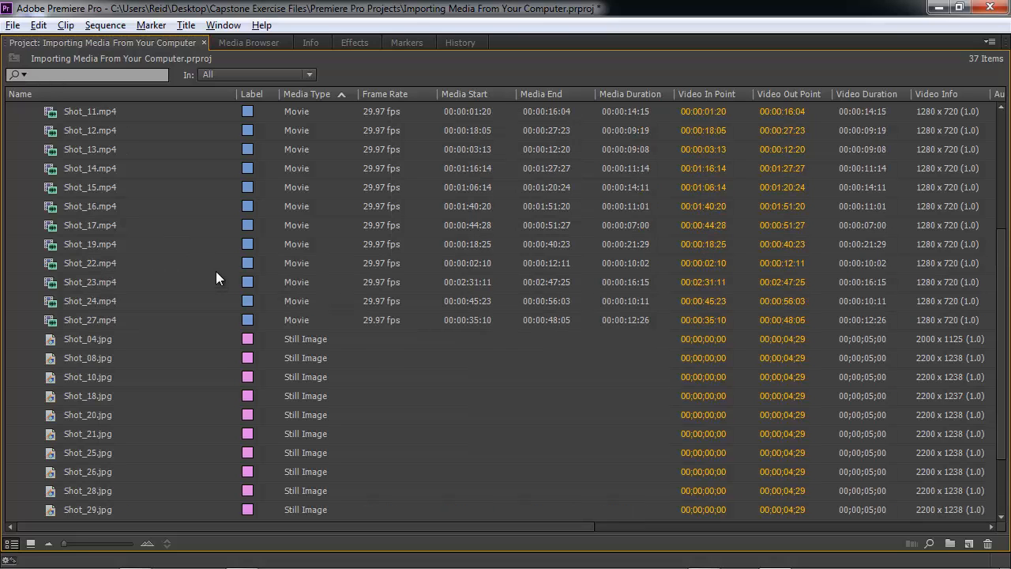
scroll(214, 266, "up", 2)
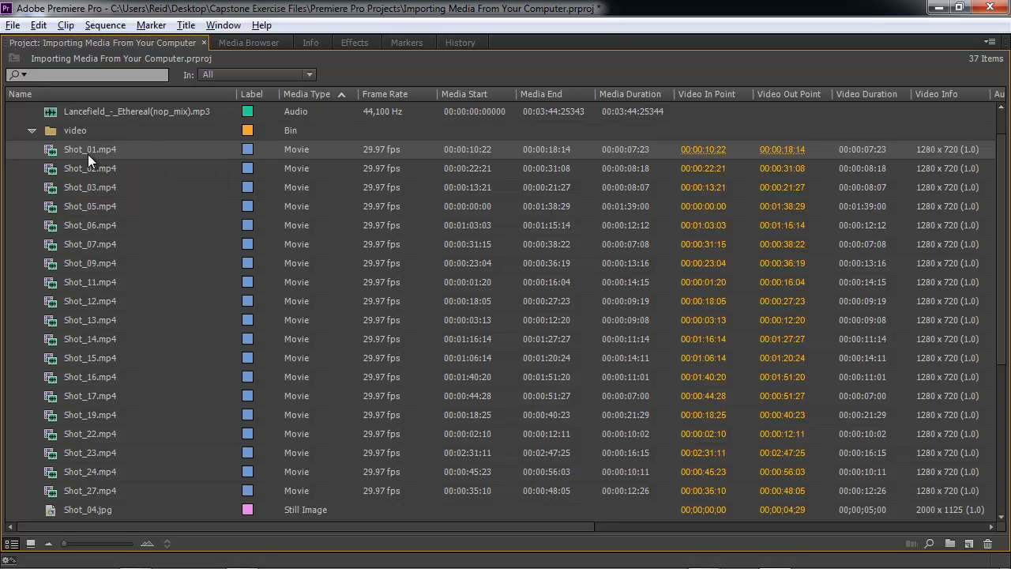
left_click(75, 490, "shift")
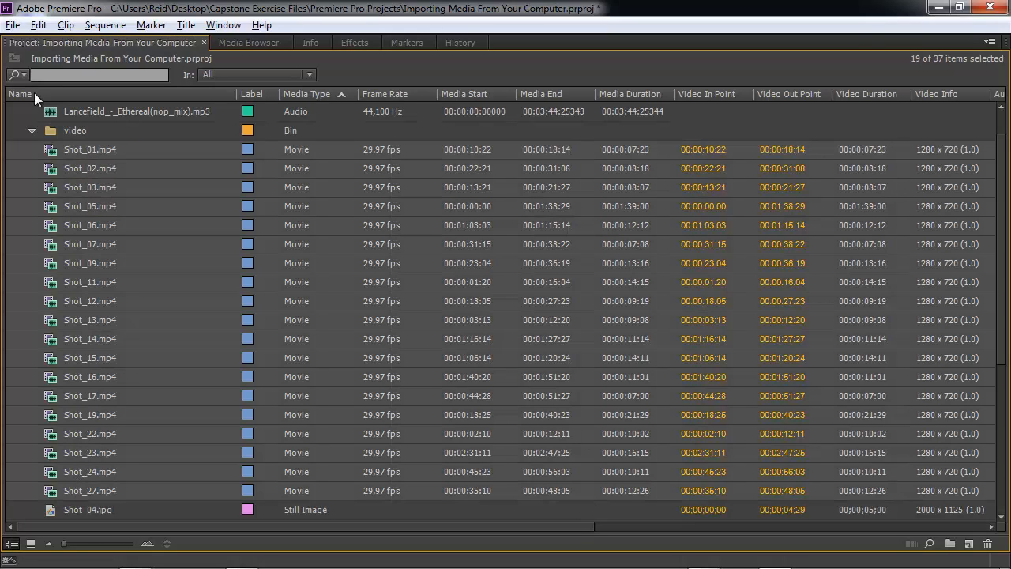
left_click_drag(71, 150, 69, 139)
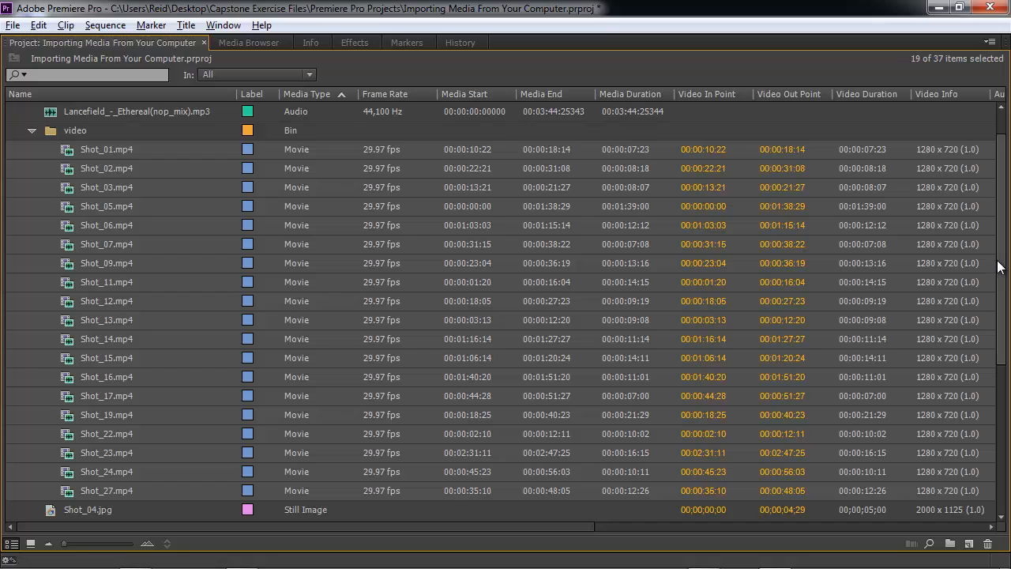
Create a new bin inside General Media named audio.
scroll(999, 229, "up", 2)
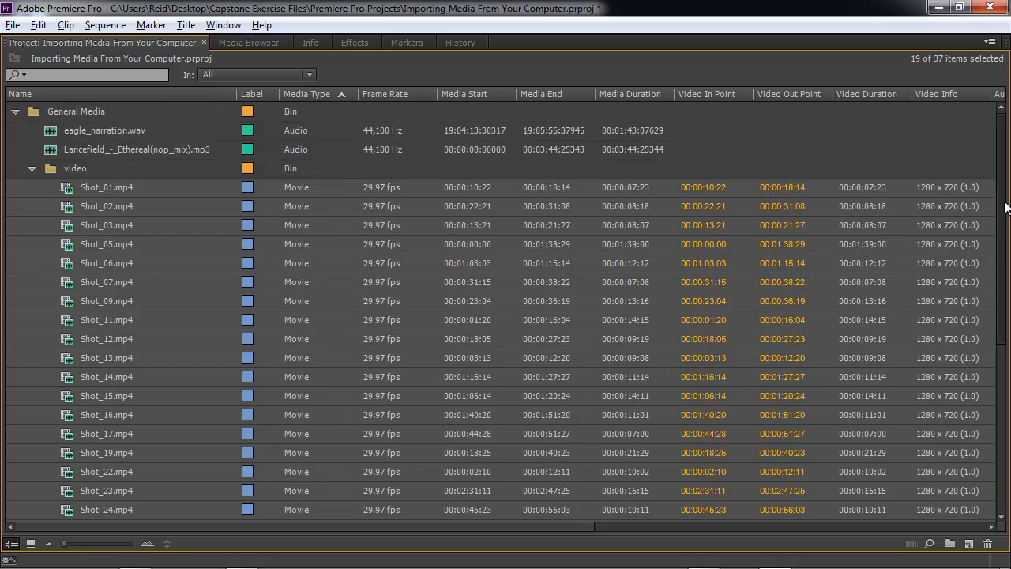
left_click(75, 113)
right_click(36, 115)
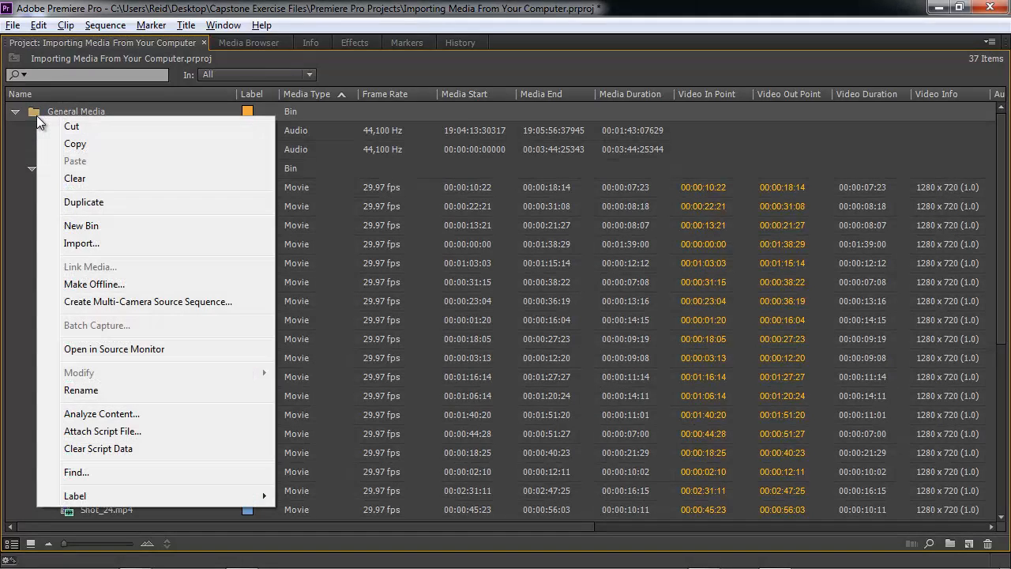
left_click(84, 224)
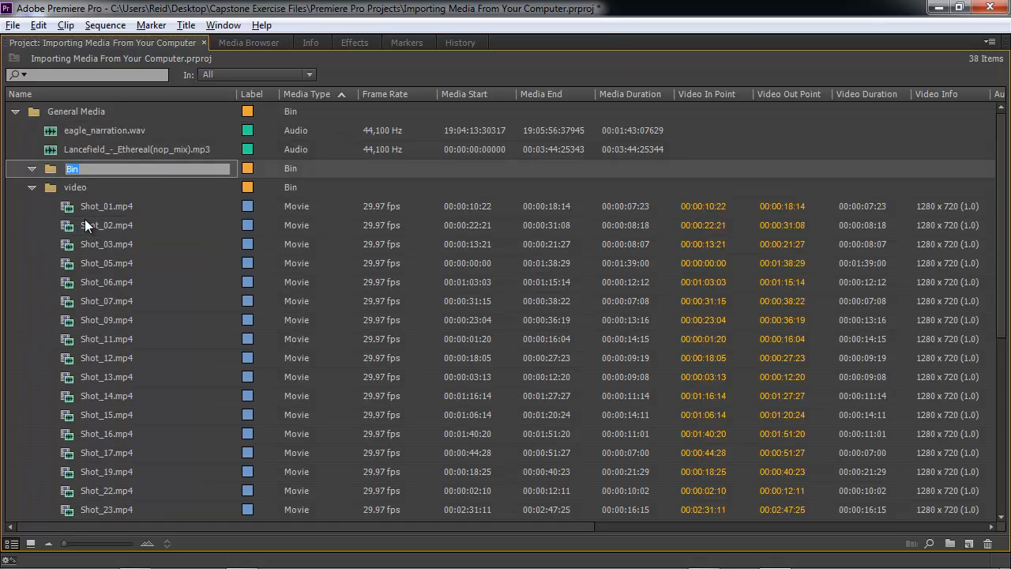
type("audio")
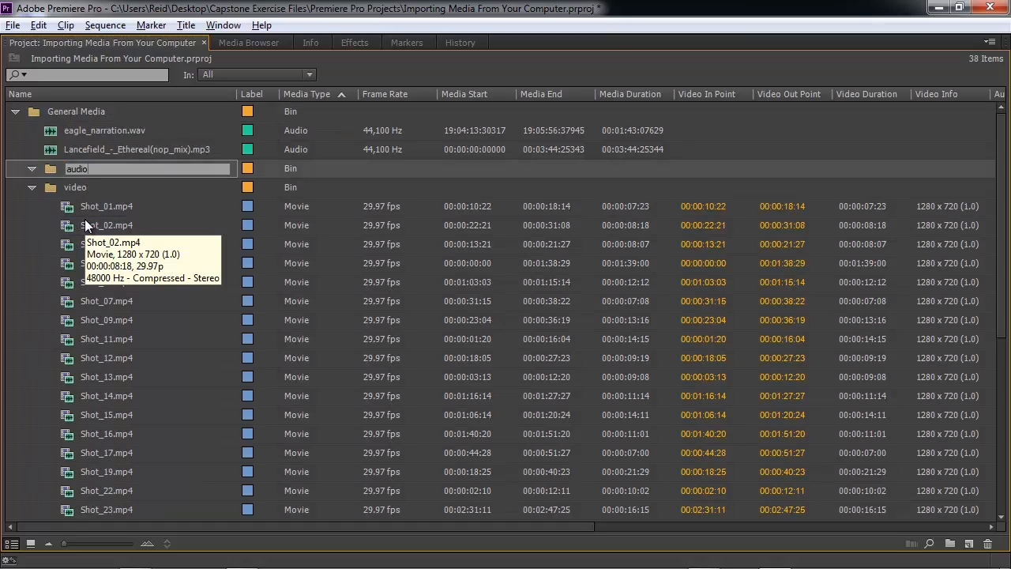
key("Tab")
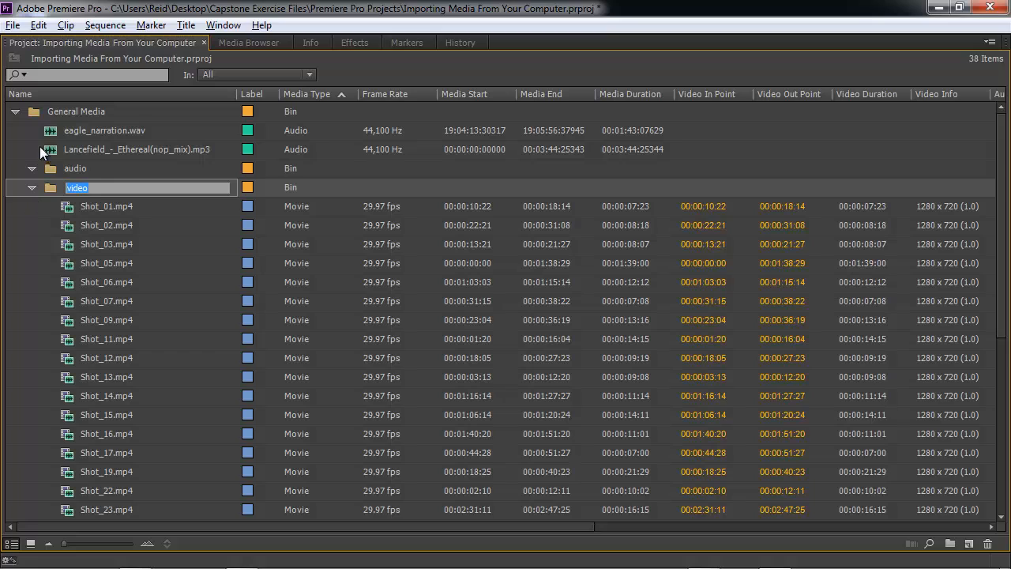
Move eagle_narration.wav and the Lancefield mp3 into the audio bin, then collapse the audio and video bins.
left_click(74, 129)
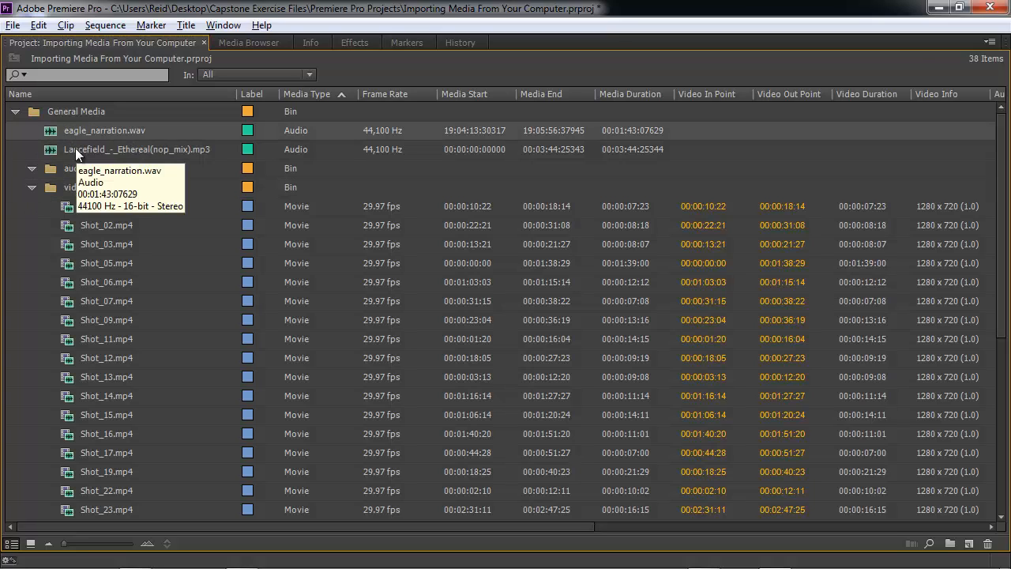
left_click(75, 148, "shift")
left_click_drag(76, 147, 70, 166)
left_click(32, 130)
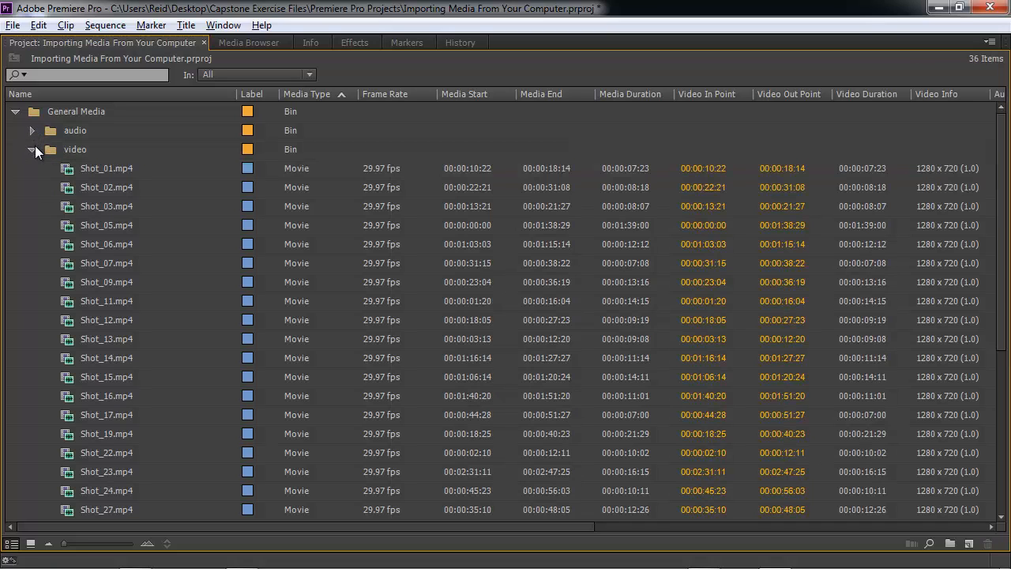
left_click(33, 148)
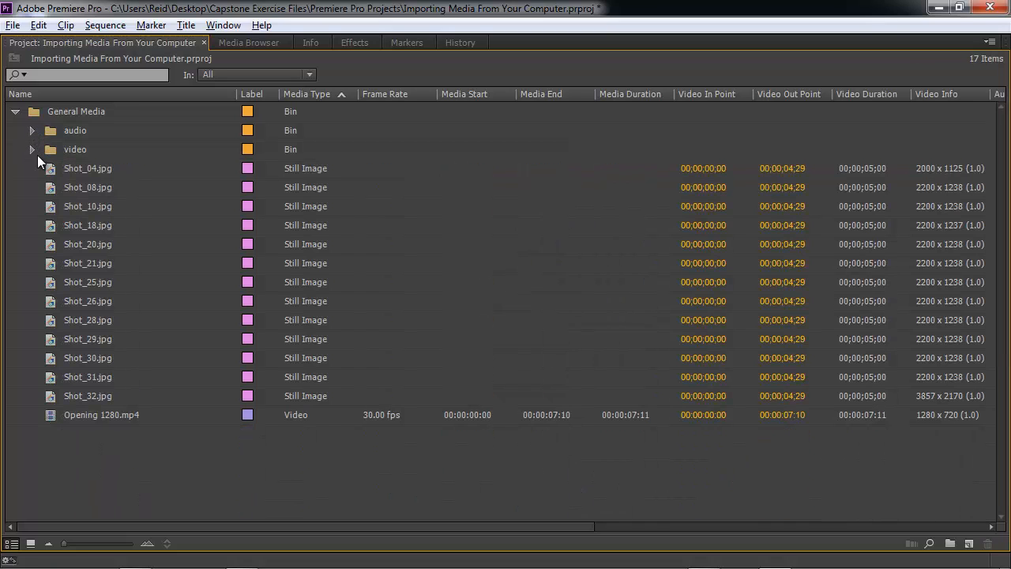
Create a new bin inside General Media named stills.
right_click(34, 112)
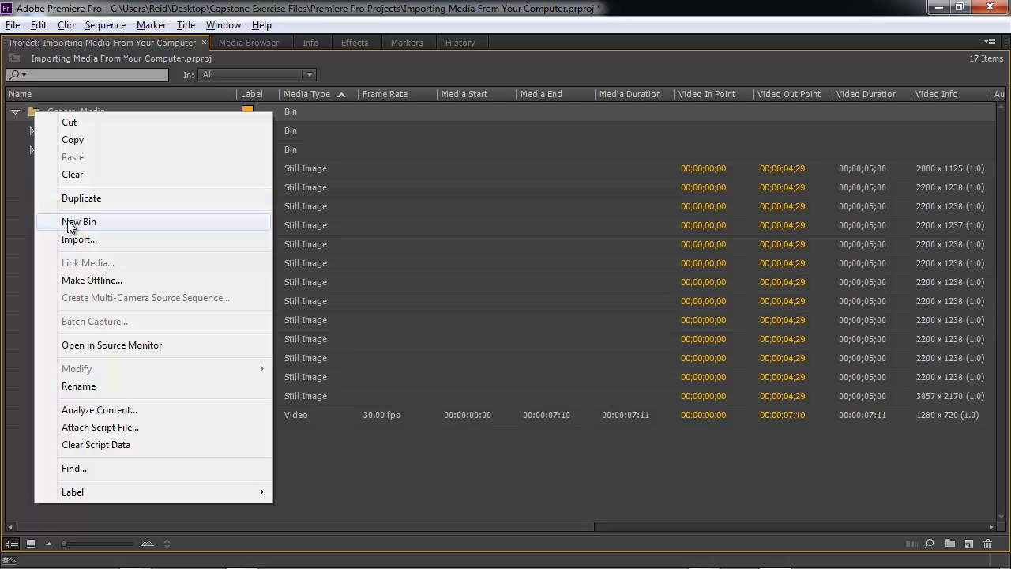
left_click(68, 222)
type("st")
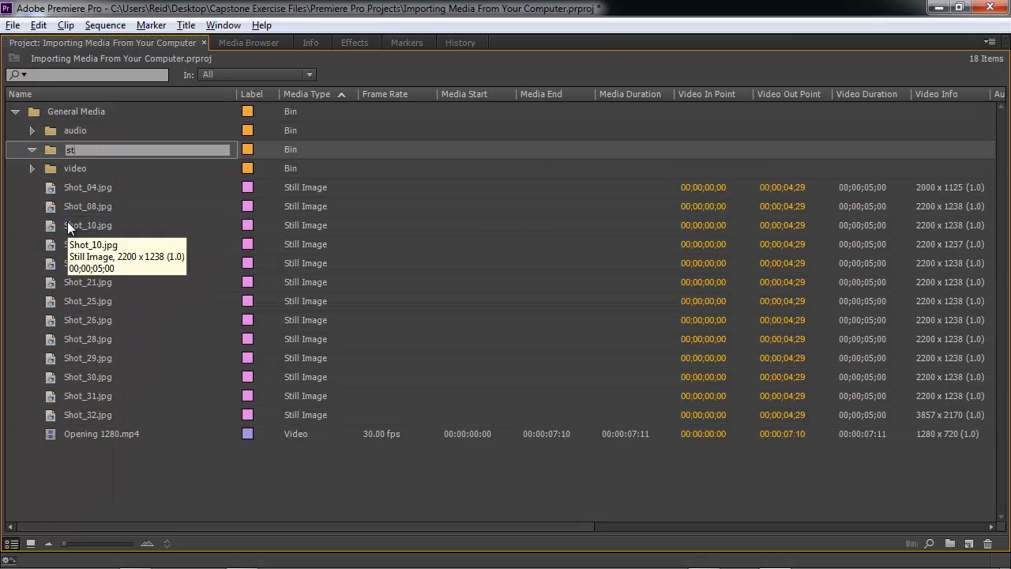
type("ills")
key("Tab")
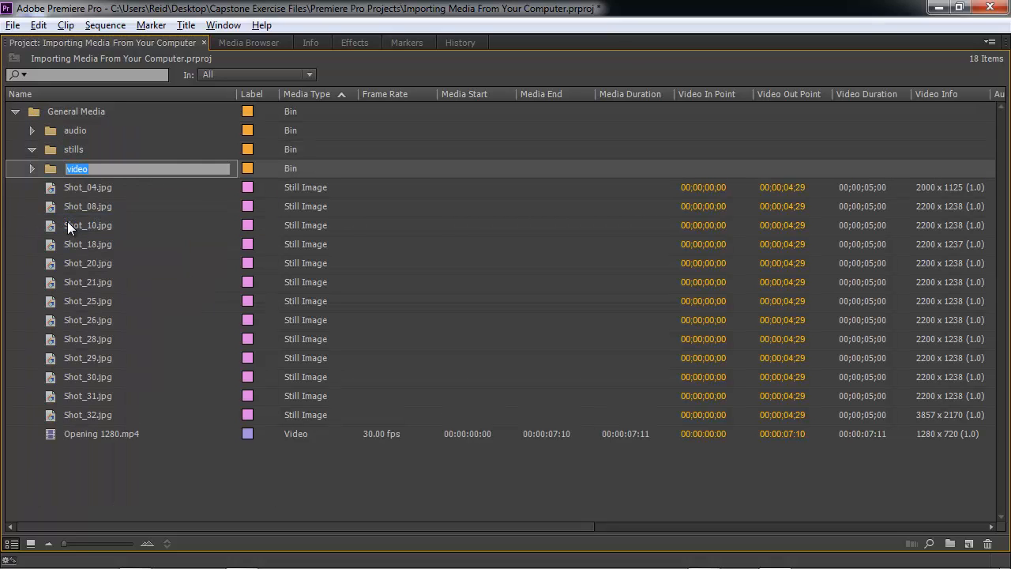
Move the still images Shot_04.jpg through Shot_32.jpg into the stills bin and Opening 1280.mp4 into the video bin.
left_click(69, 185)
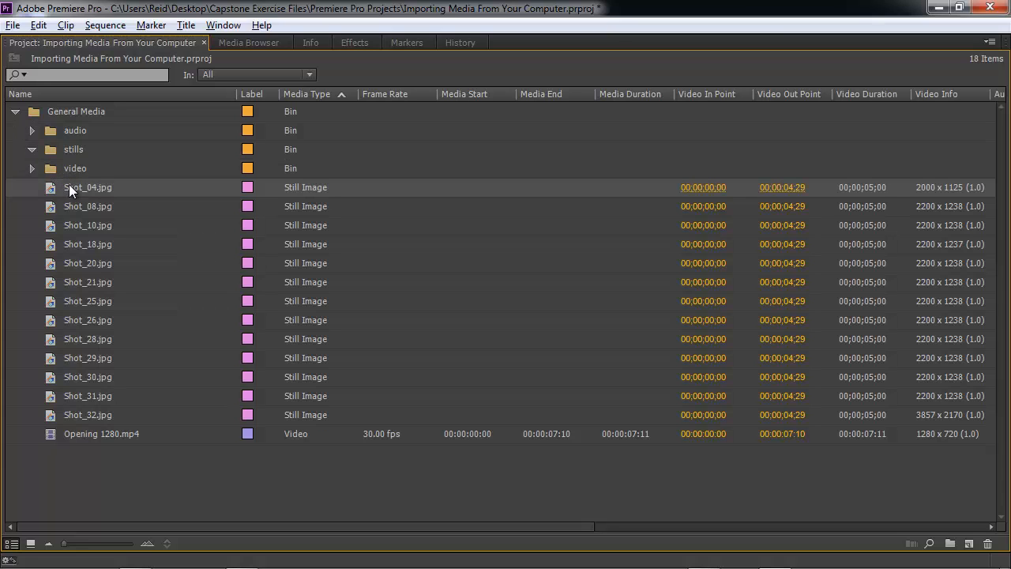
left_click(78, 414, "shift")
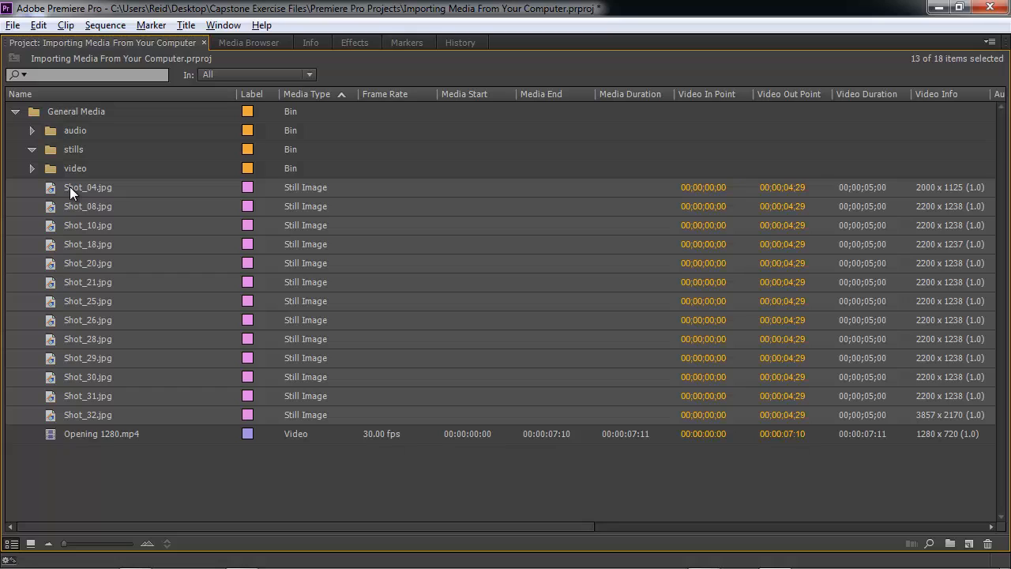
left_click_drag(70, 187, 46, 151)
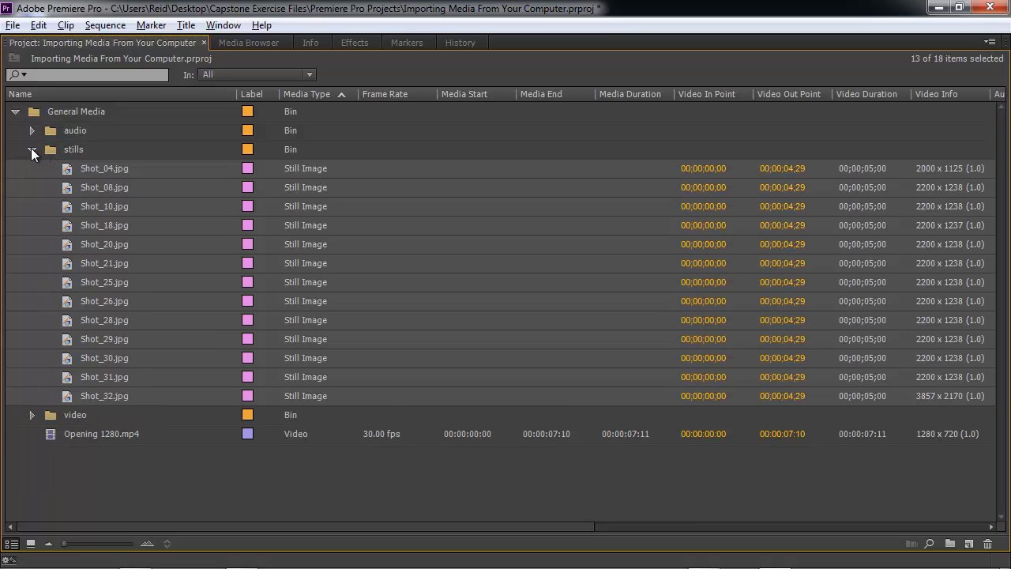
left_click(32, 150)
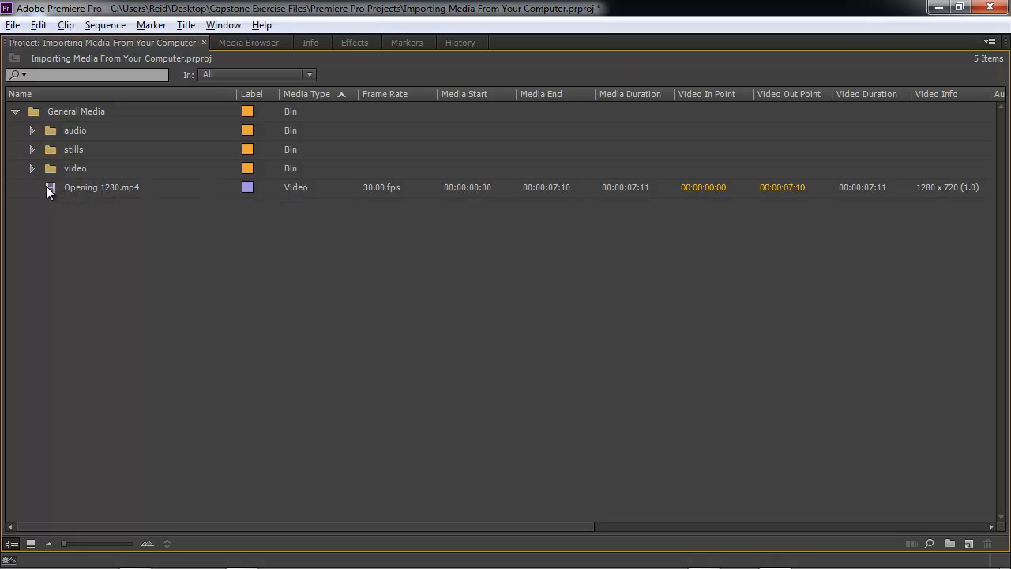
left_click_drag(49, 185, 49, 172)
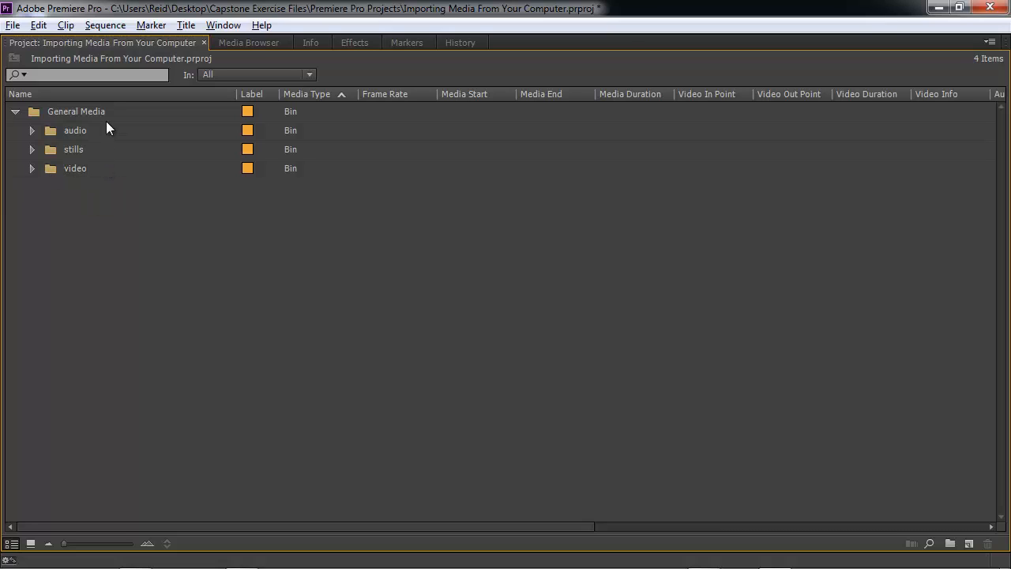
Delete the General Media bin with all its contents from the project.
left_click(221, 43)
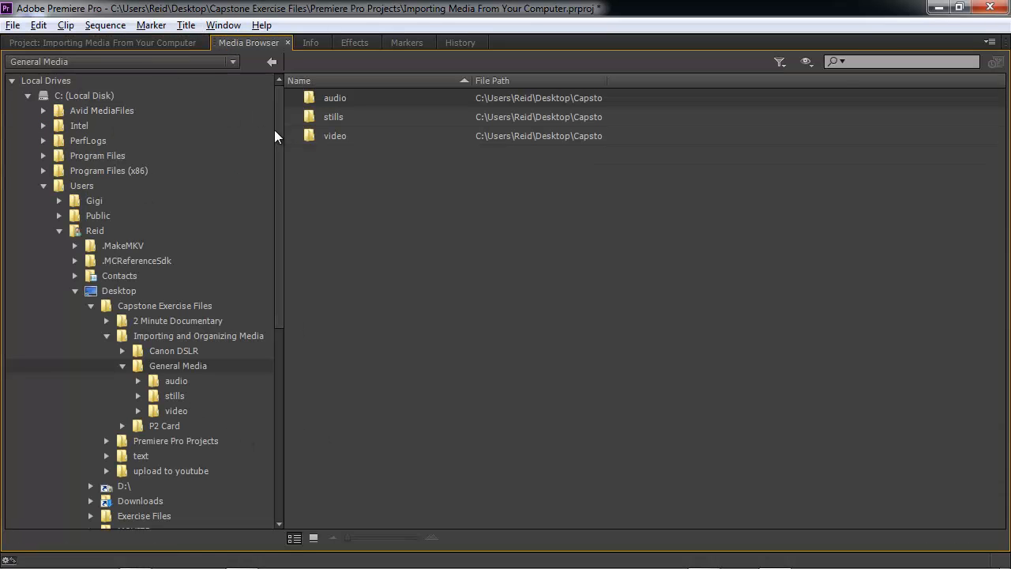
left_click(128, 42)
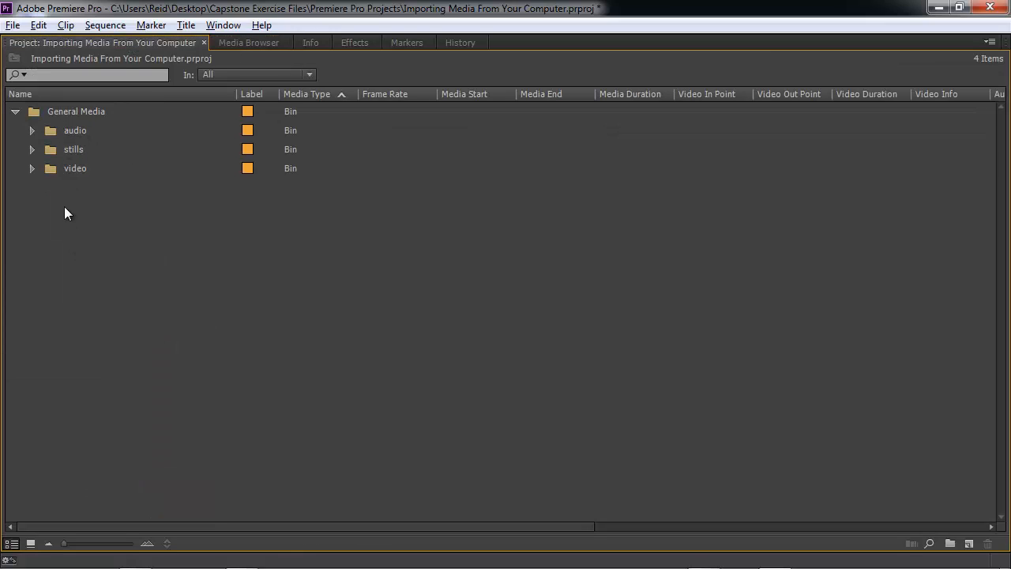
left_click(30, 111)
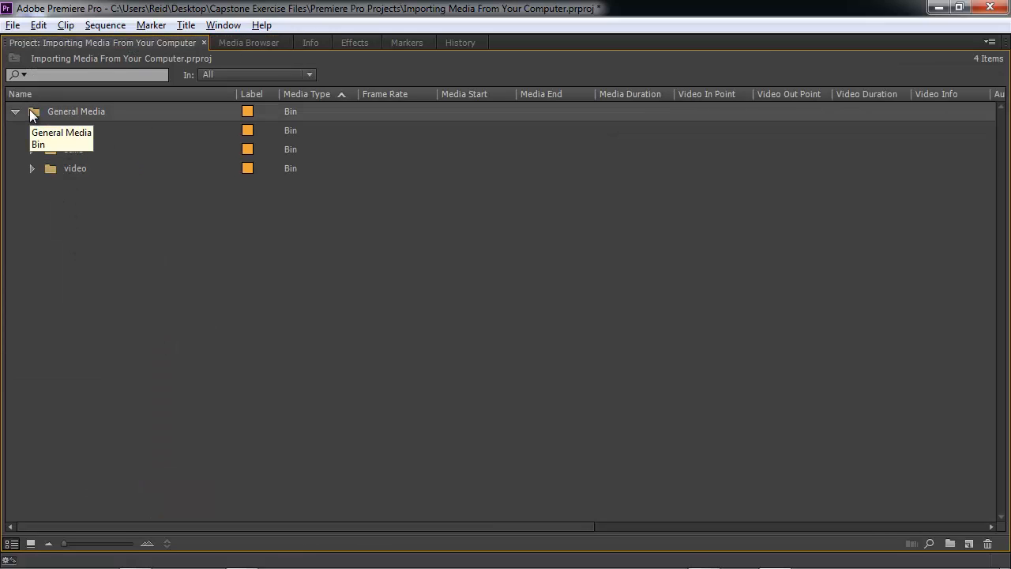
key("Delete")
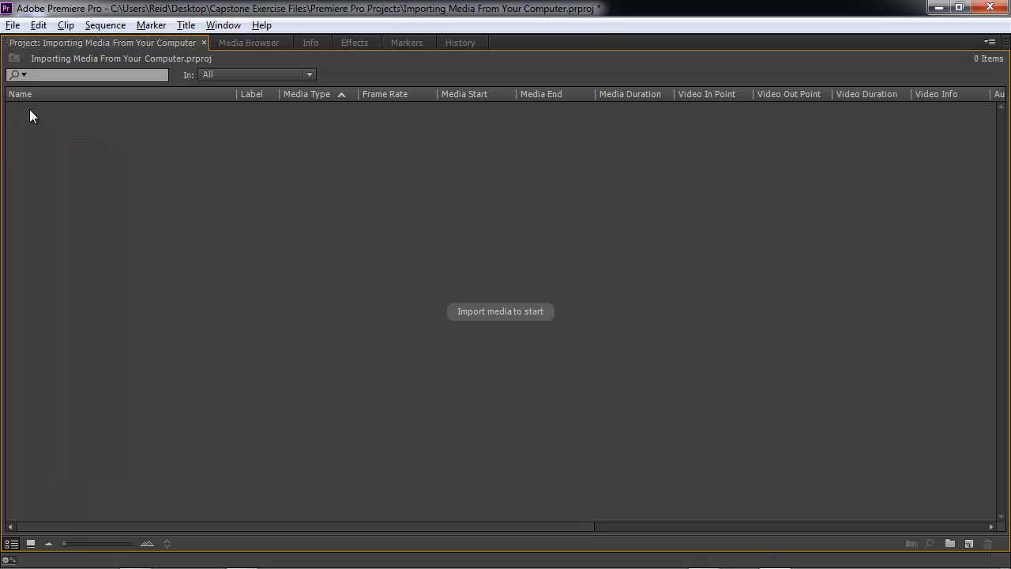
Import the audio, stills and video folders from General Media through the Media Browser into the project.
left_click(240, 42)
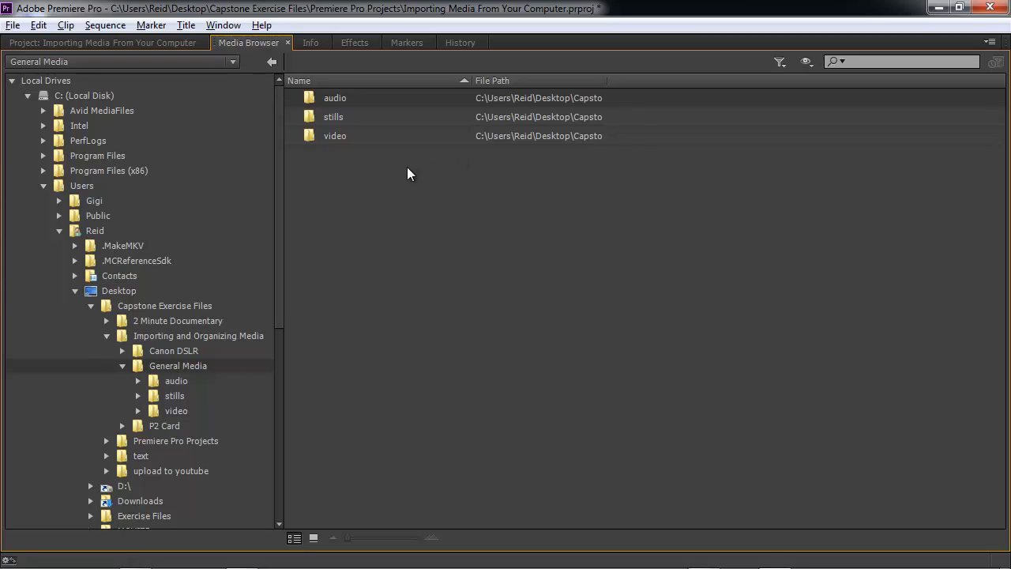
left_click_drag(407, 168, 313, 98)
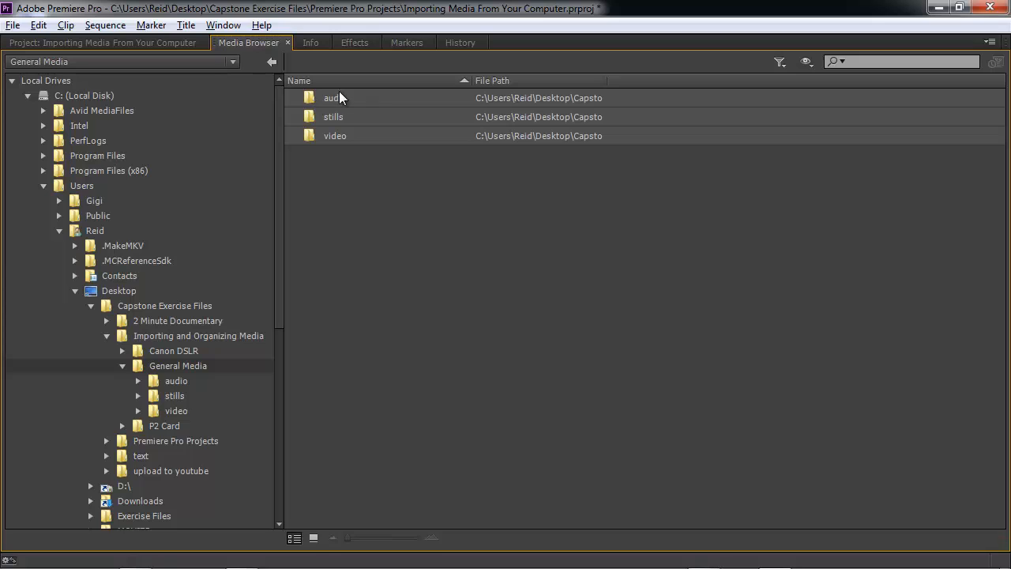
right_click(338, 100)
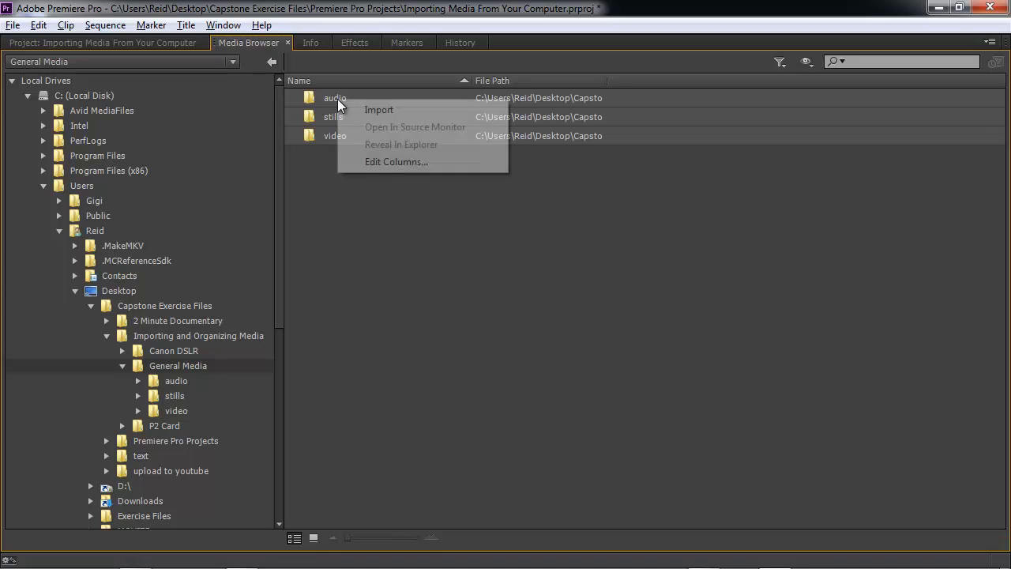
left_click(379, 110)
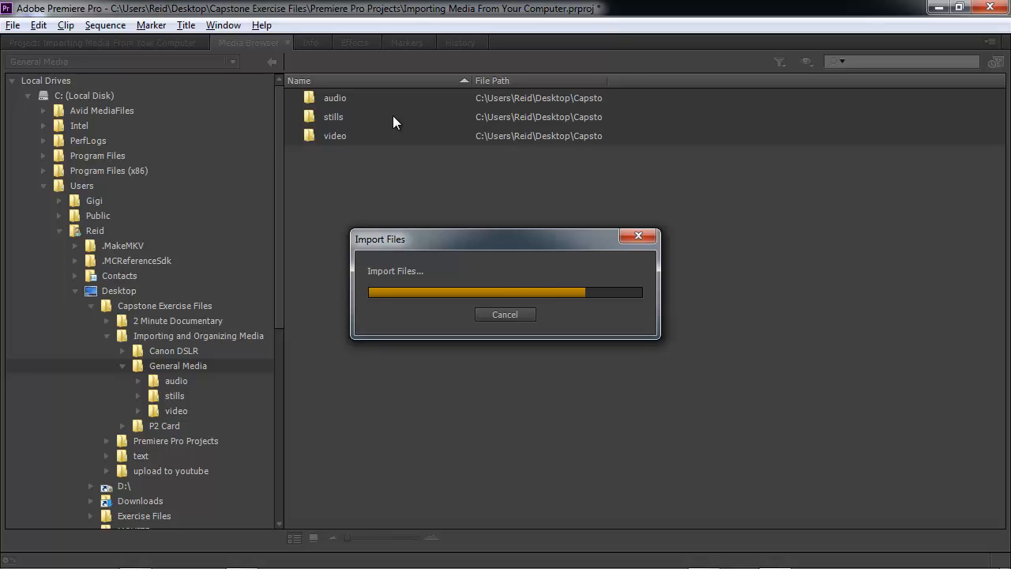
left_click(146, 42)
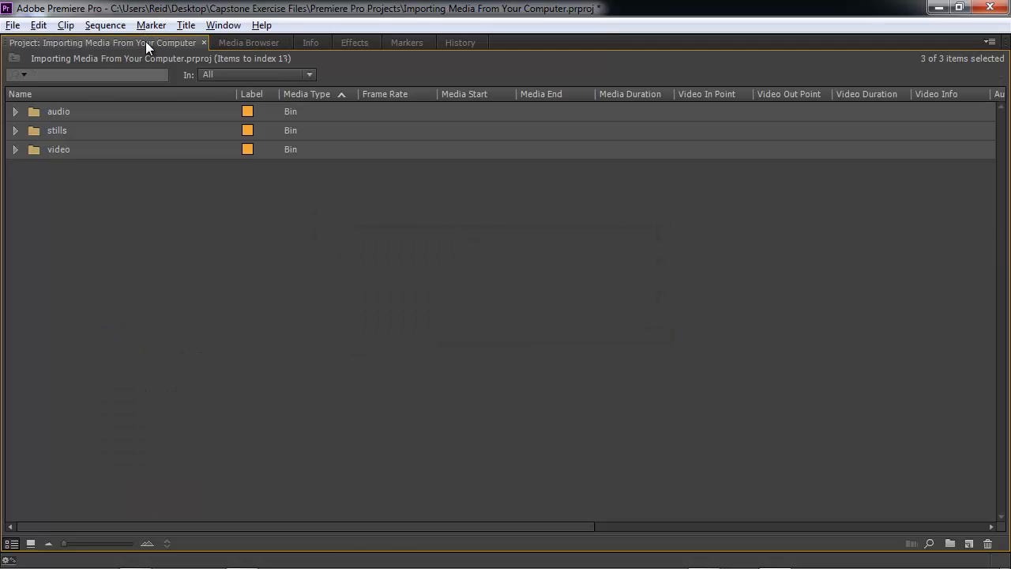
Expand and collapse the audio, stills and video bins to review their imported contents.
left_click(15, 111)
left_click(15, 111)
left_click(15, 130)
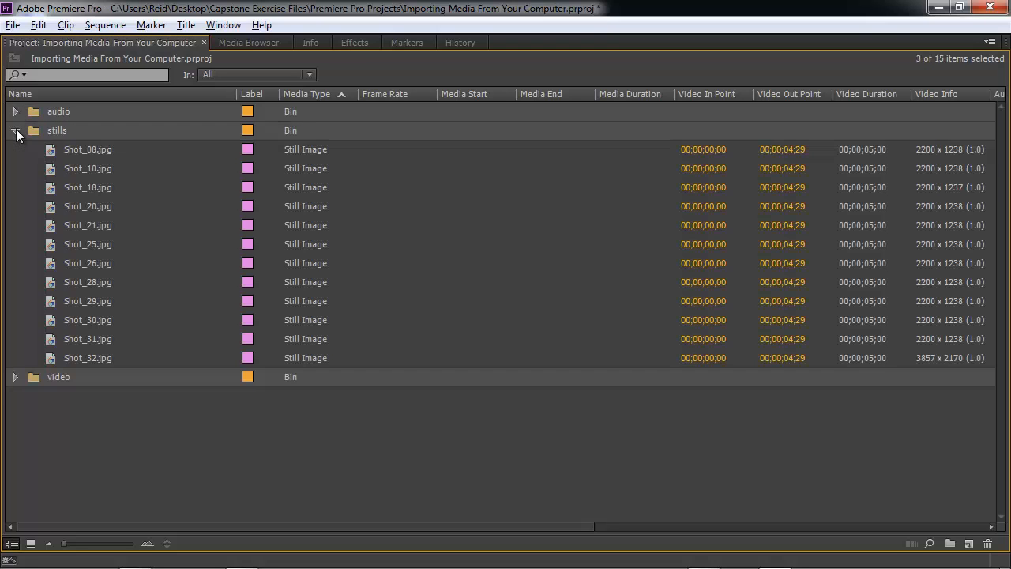
left_click(15, 131)
left_click(14, 149)
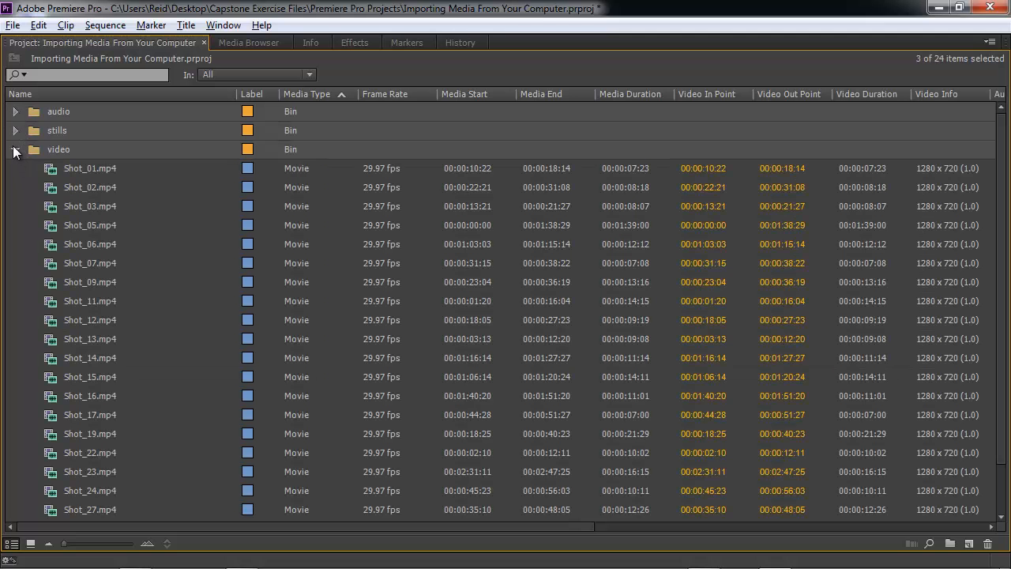
left_click(14, 149)
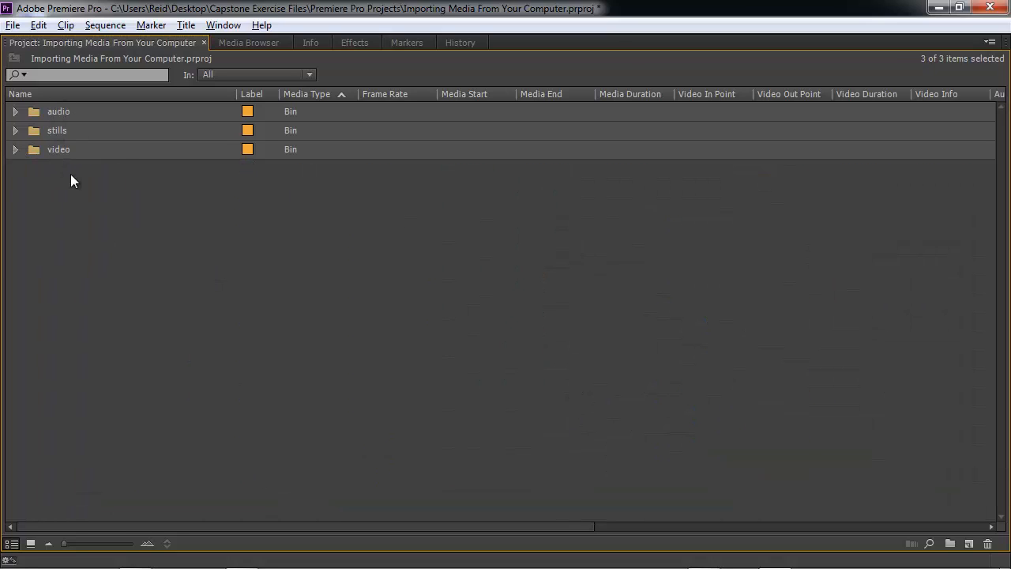
Create a new top-level bin named General Media.
right_click(62, 187)
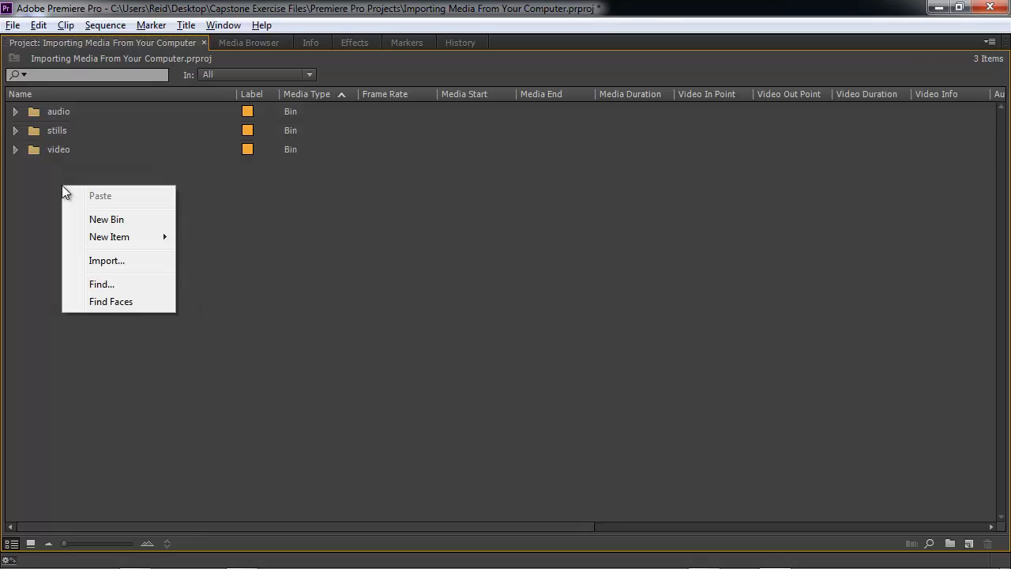
left_click(92, 219)
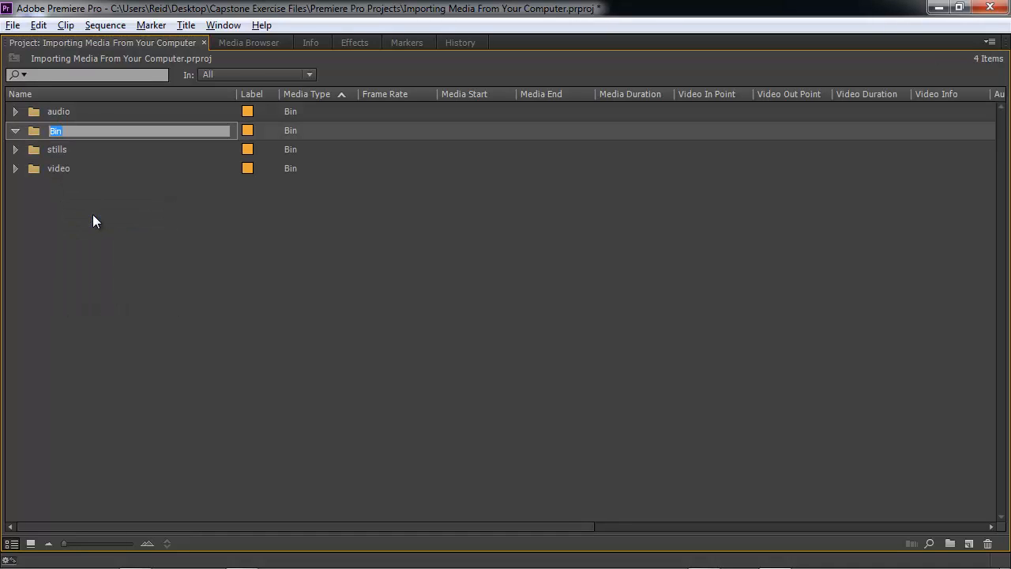
type("General Media")
key("Tab")
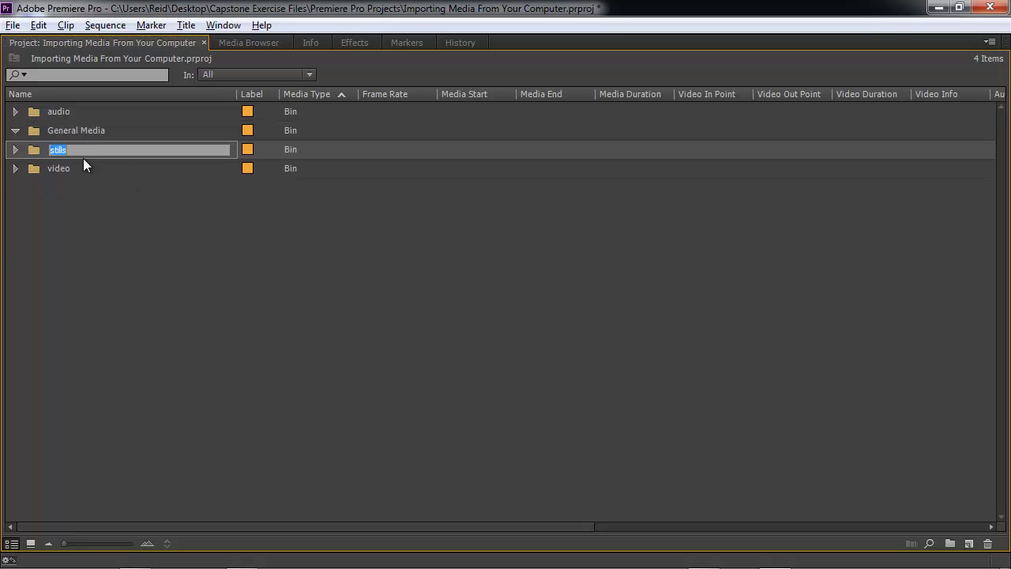
Move the audio, stills and video bins into the General Media bin.
left_click(65, 168)
left_click(61, 153, "ctrl")
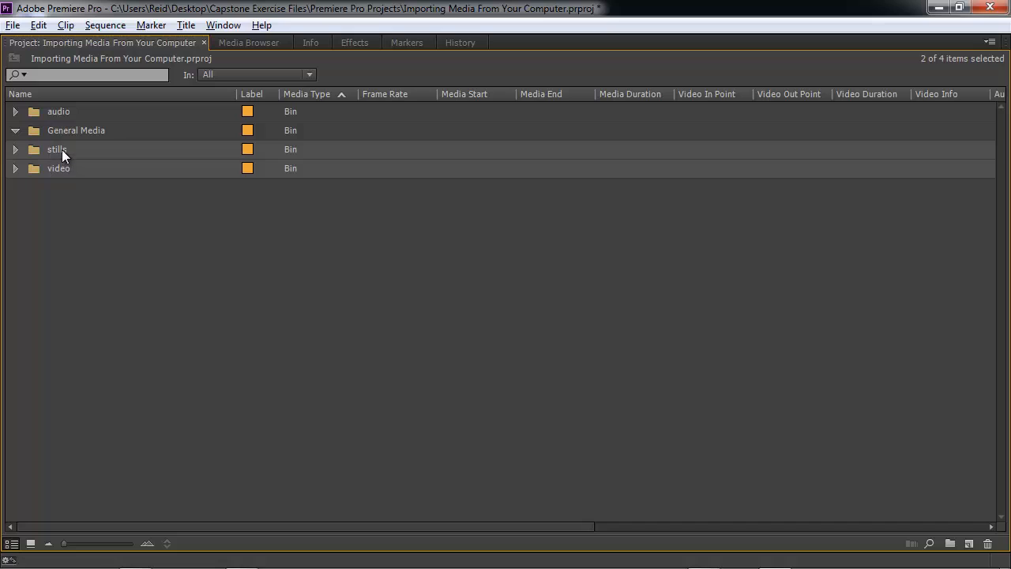
left_click(59, 115, "ctrl")
left_click_drag(58, 115, 55, 128)
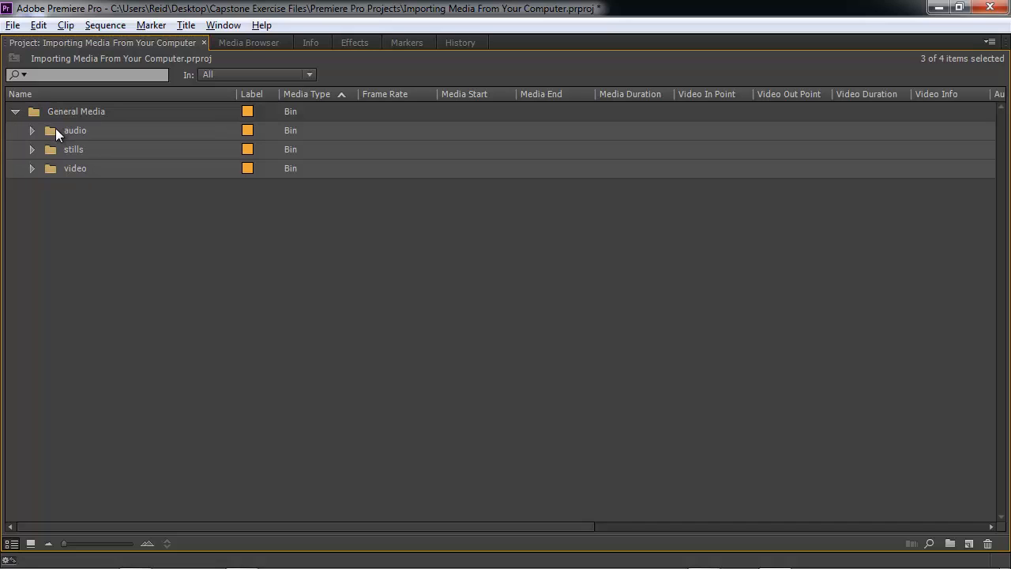
left_click(17, 113)
left_click(16, 112)
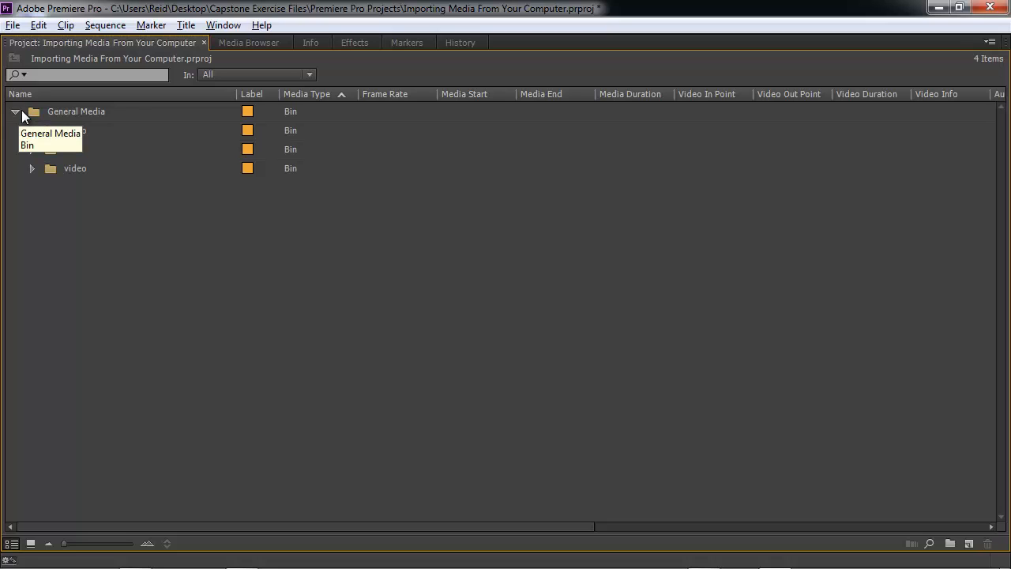
left_click(234, 42)
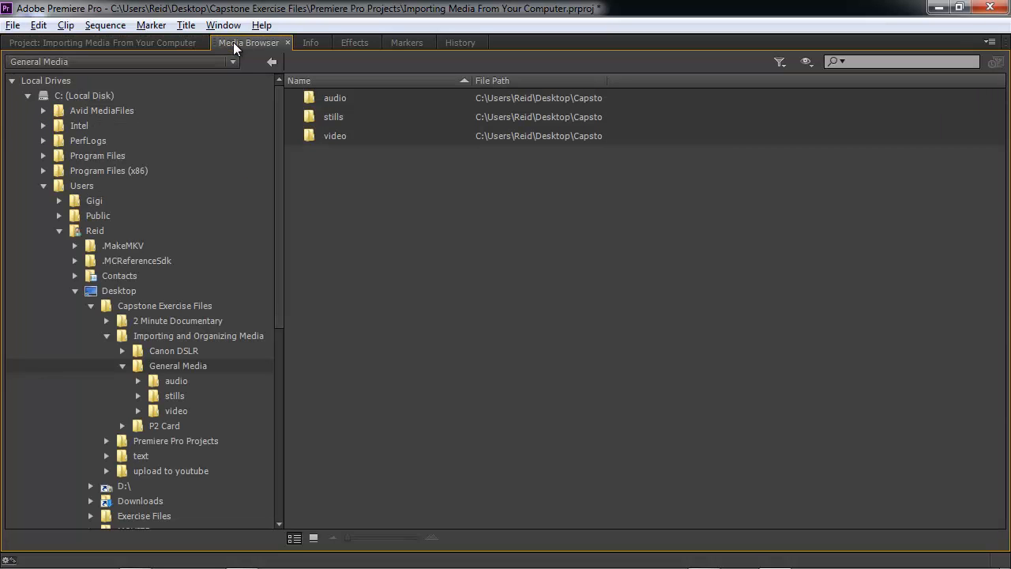
Return to the project panel and expand the audio, stills and video bins inside General Media to review their clips.
left_click(165, 49)
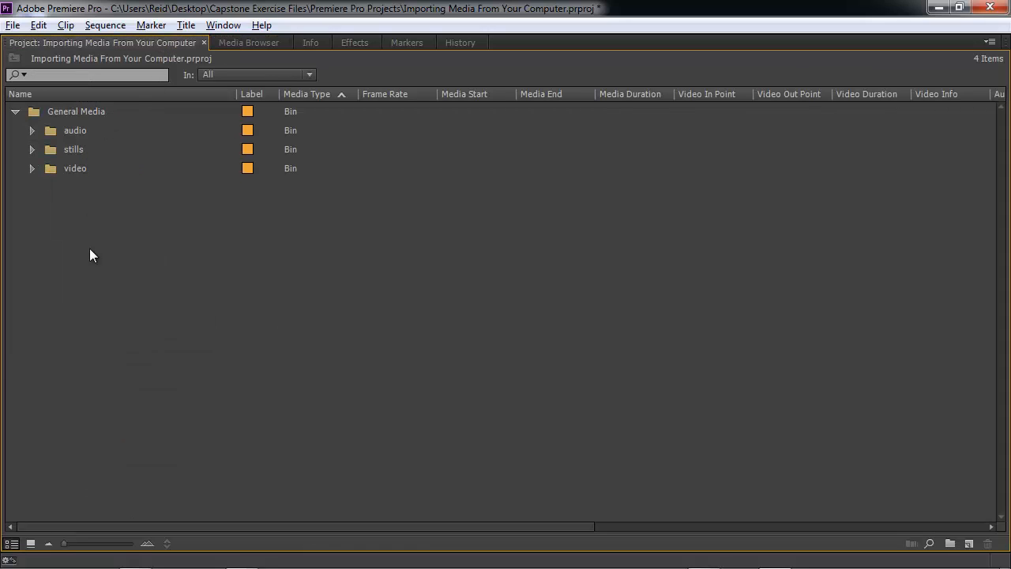
left_click(31, 130)
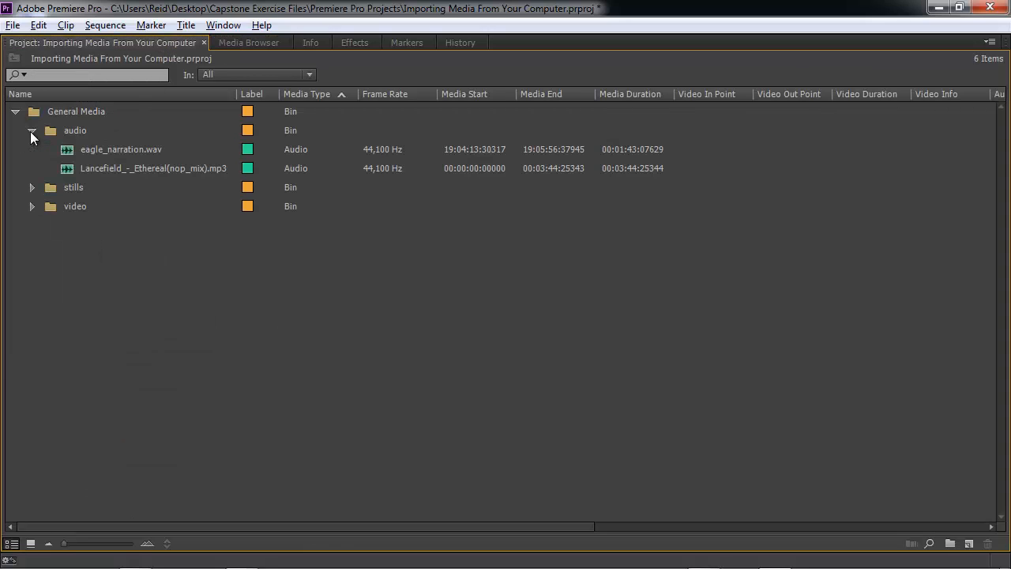
left_click(31, 188)
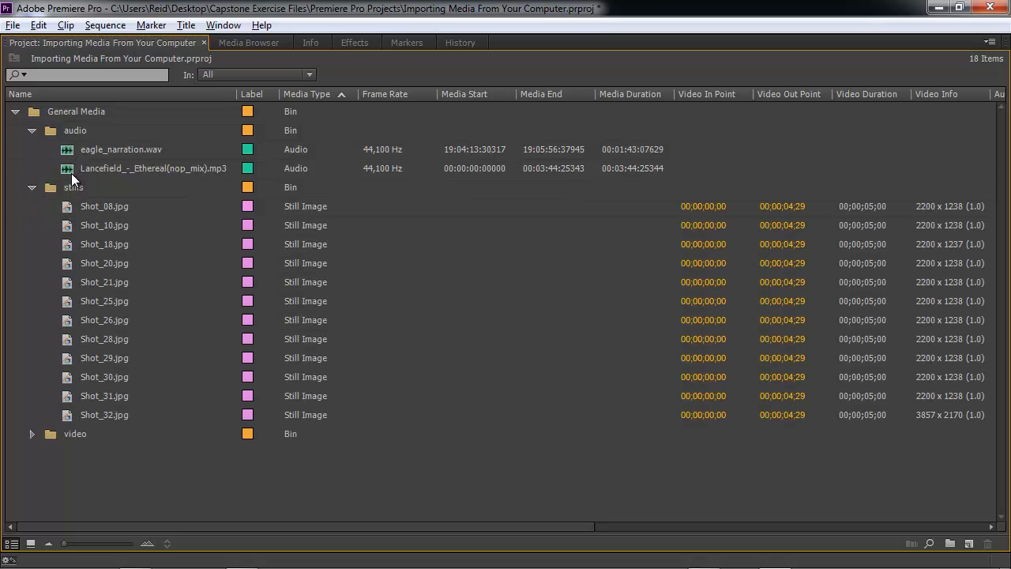
left_click(32, 434)
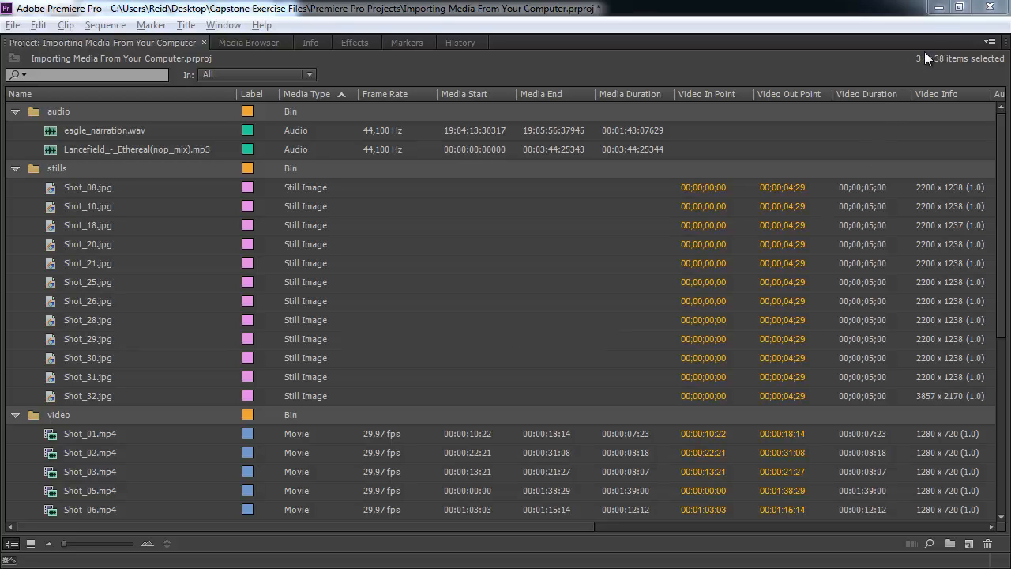
Minimize the open application windows and open the Capstone Exercise Files folder from the desktop in Windows Explorer.
left_click(938, 8)
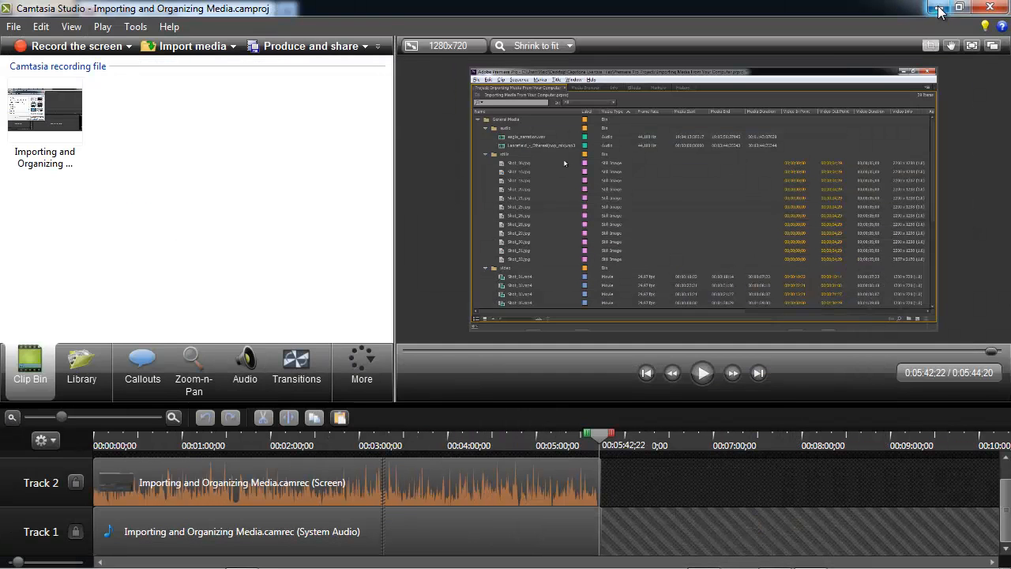
left_click(938, 8)
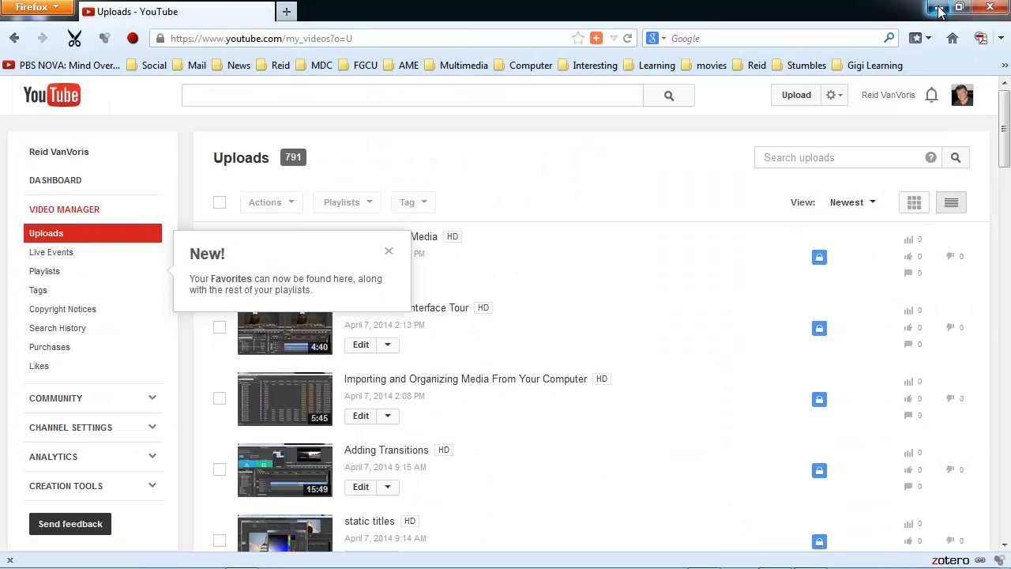
left_click(939, 8)
double_click(872, 274)
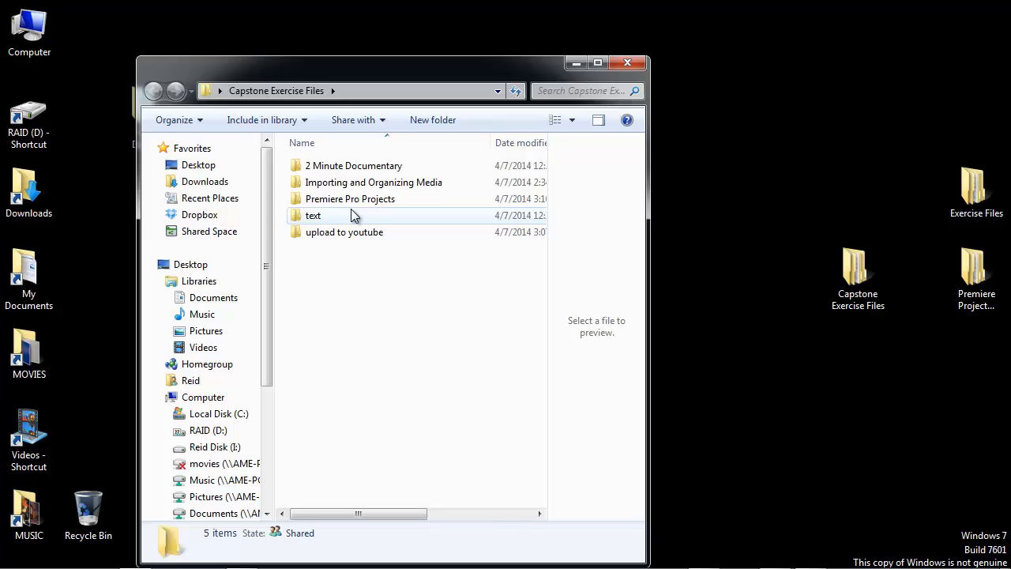
Browse the Canon DSLR card folder under Importing and Organizing Media, including its MISC, DCIM, EOSMISC and 100CANON subfolders.
double_click(353, 188)
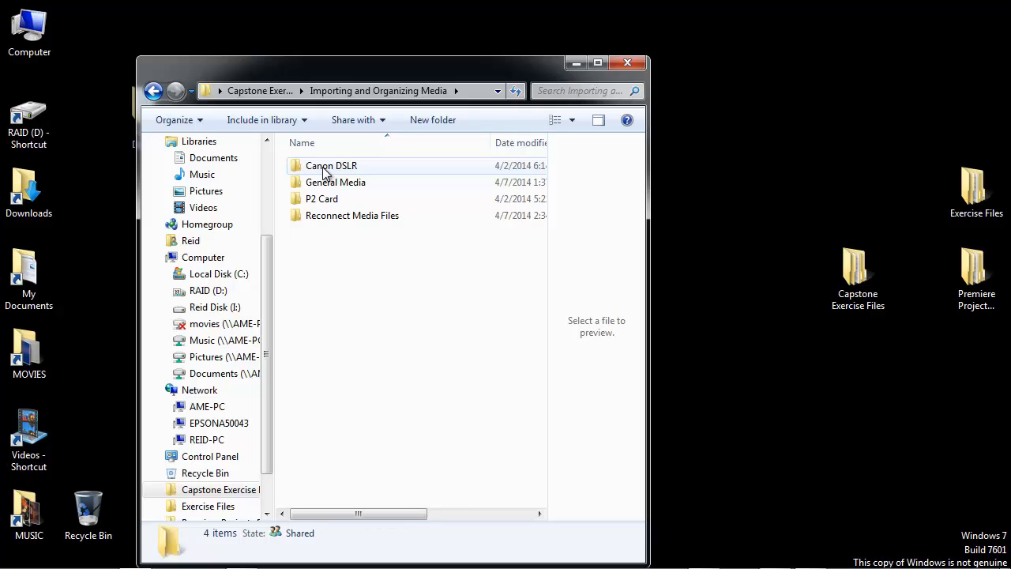
double_click(327, 173)
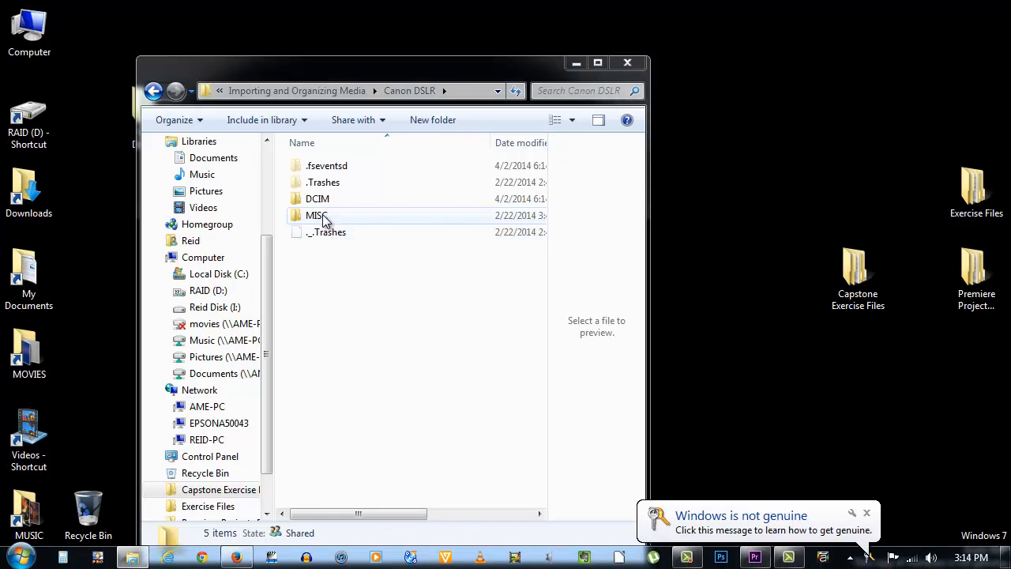
double_click(322, 217)
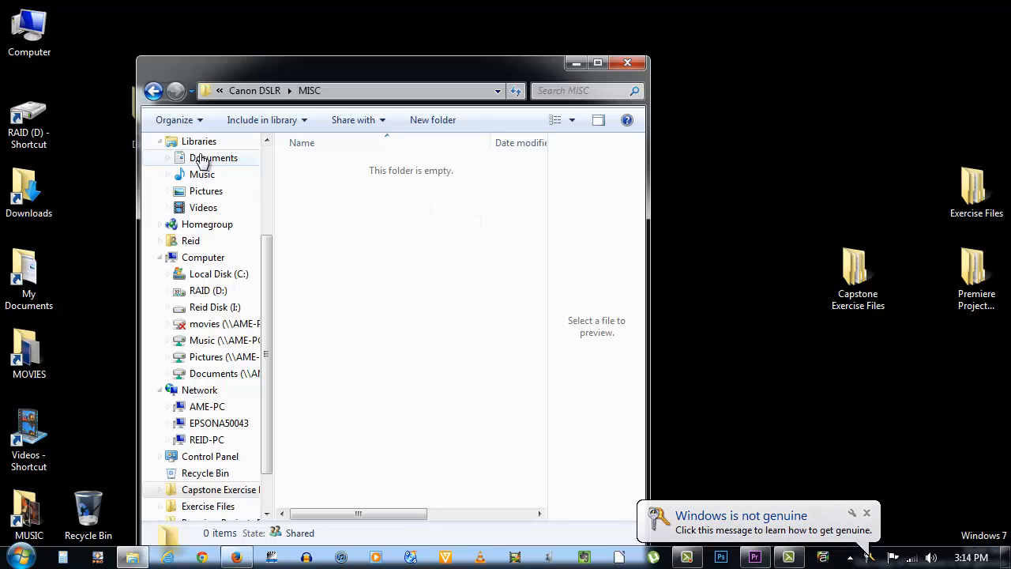
left_click(155, 91)
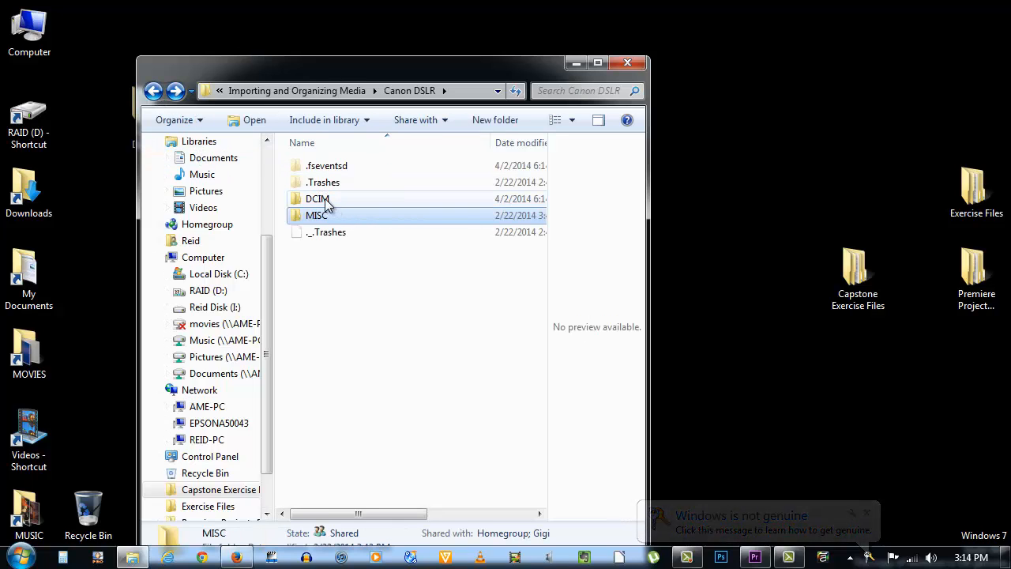
mouse_move(327, 203)
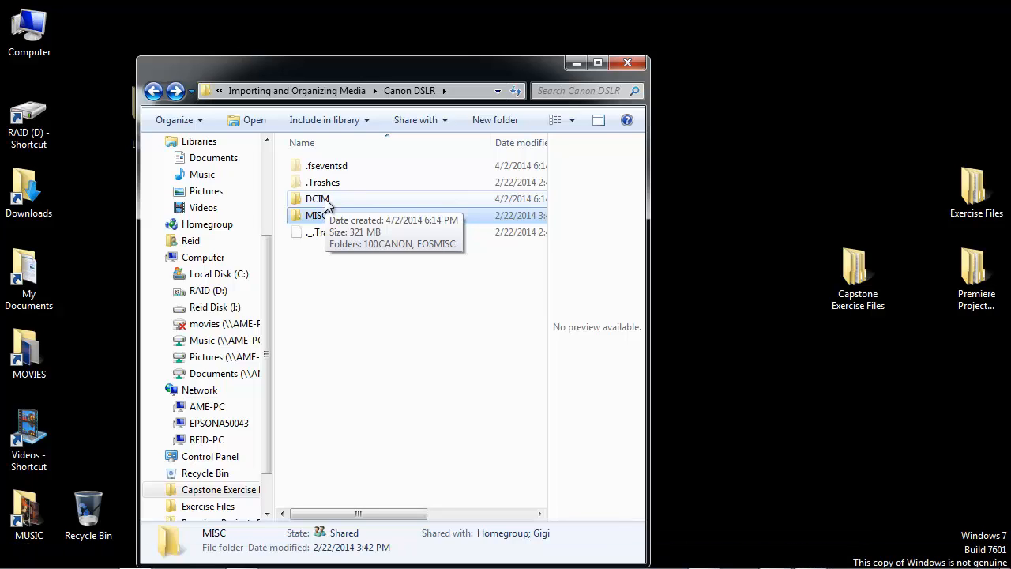
double_click(327, 203)
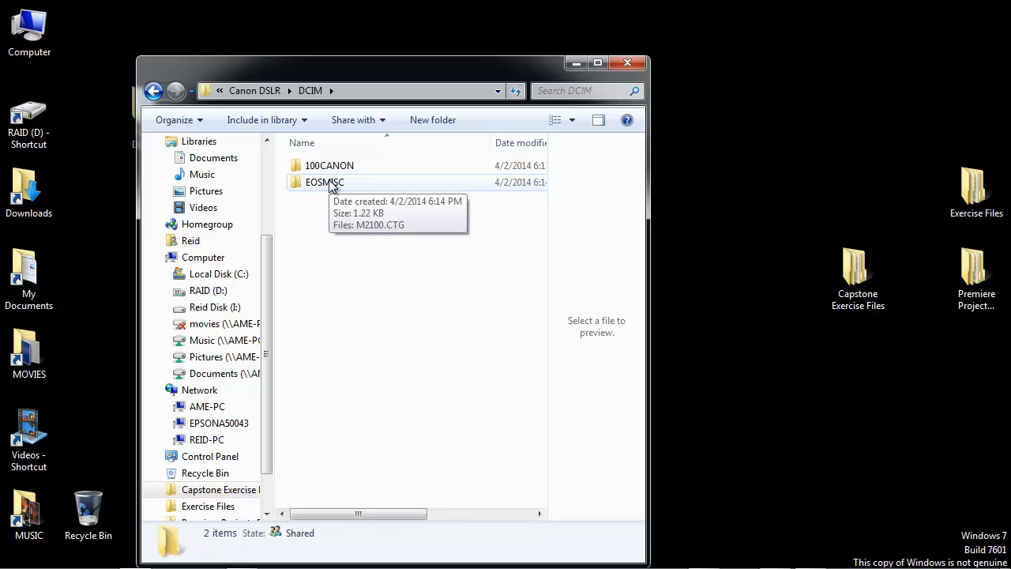
double_click(330, 181)
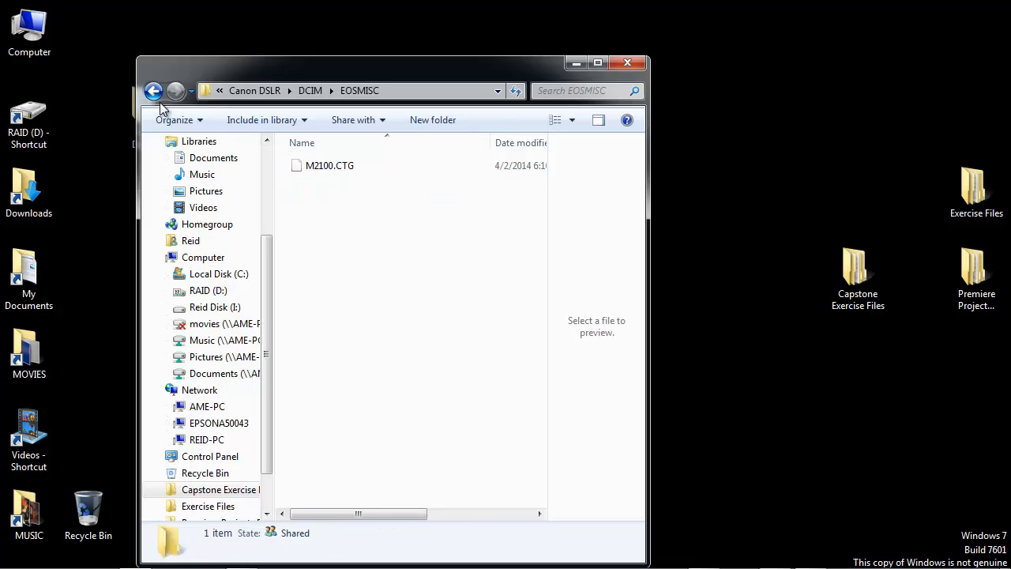
left_click(155, 92)
double_click(325, 166)
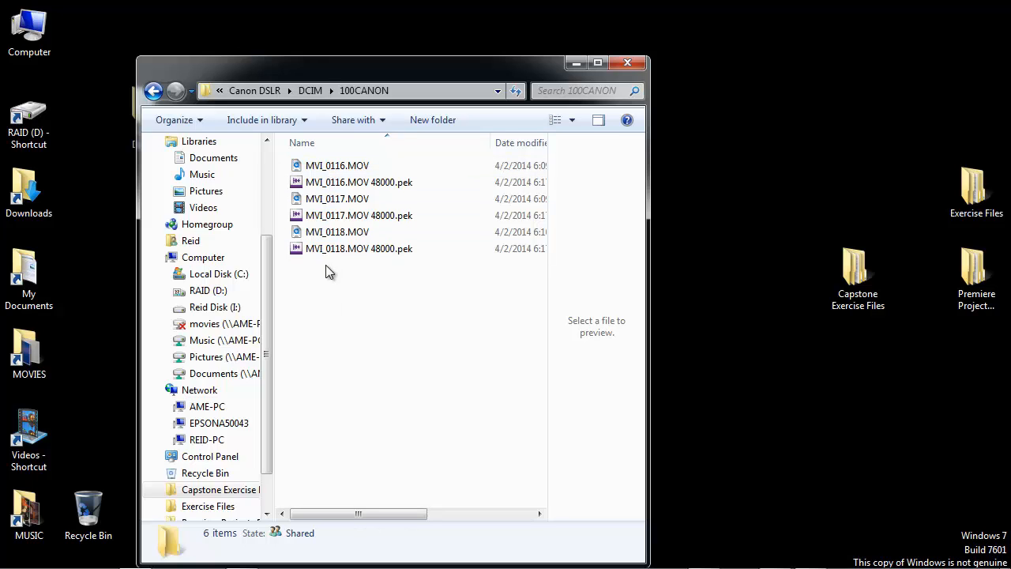
Browse the P2 Card folder's CONTENTS subfolders AUDIO, VIDEO, CLIP, ICON, PROXY and VOICE.
left_click(159, 93)
left_click(157, 92)
left_click(157, 91)
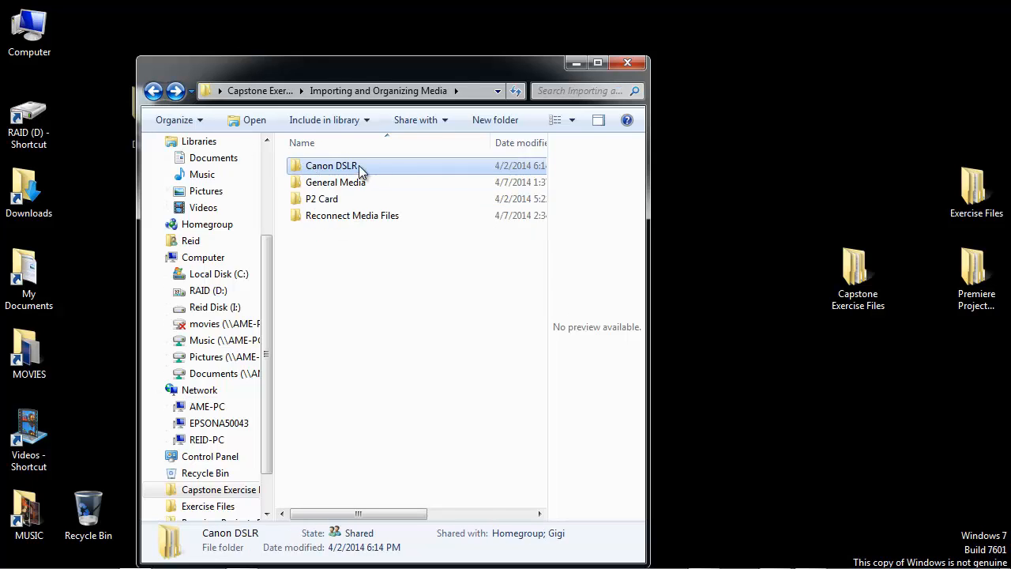
double_click(323, 201)
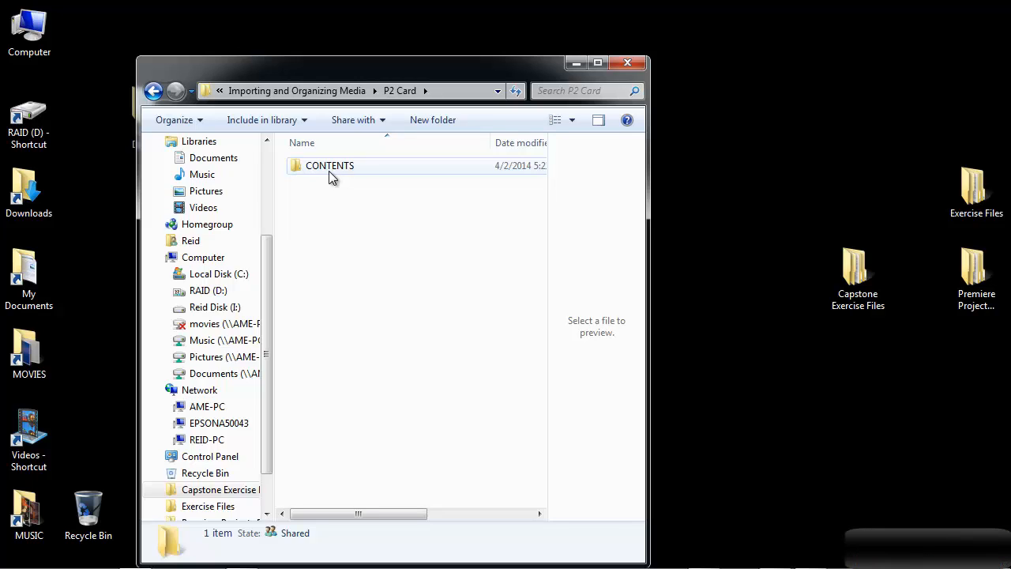
double_click(331, 175)
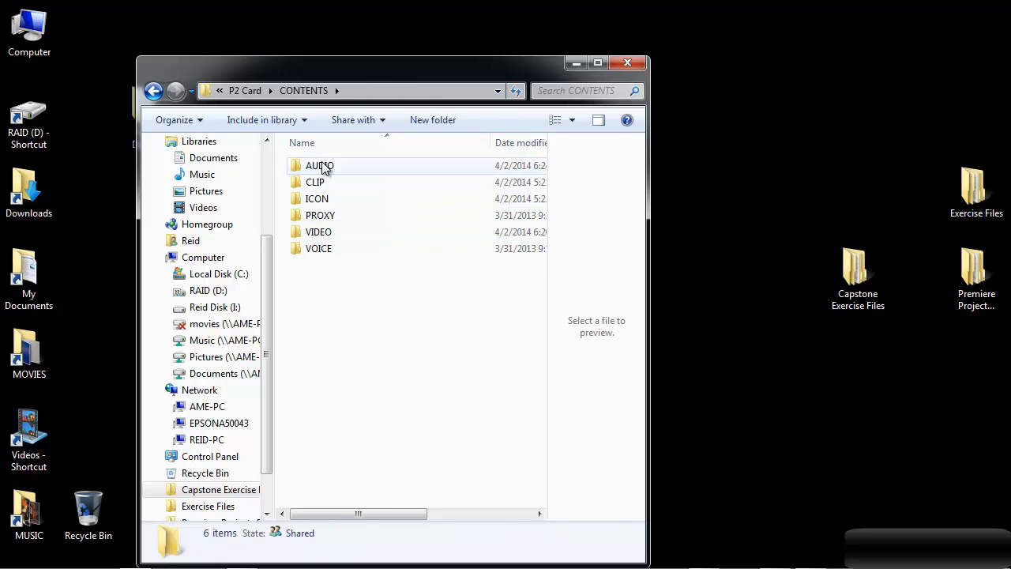
double_click(330, 169)
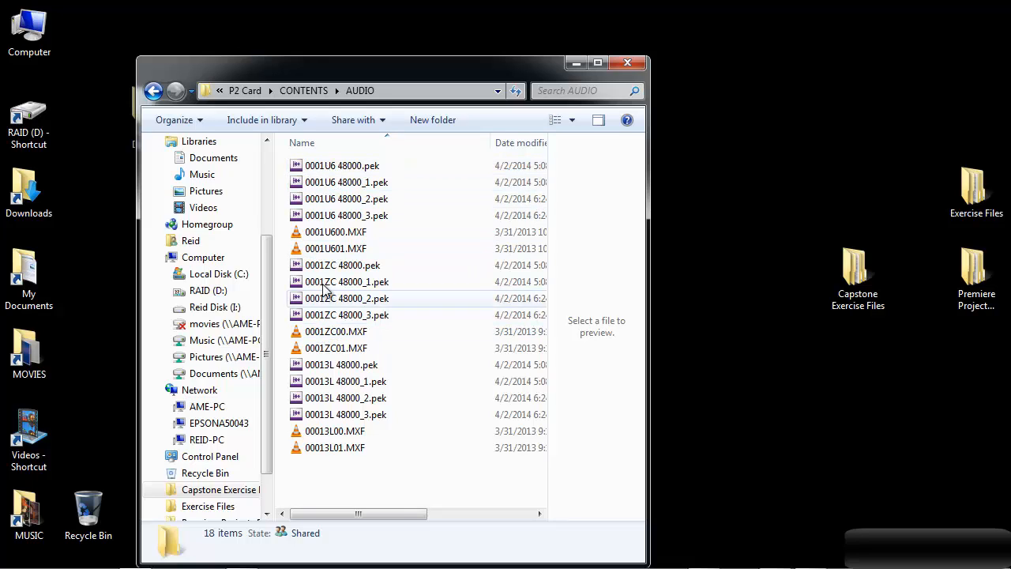
left_click(153, 91)
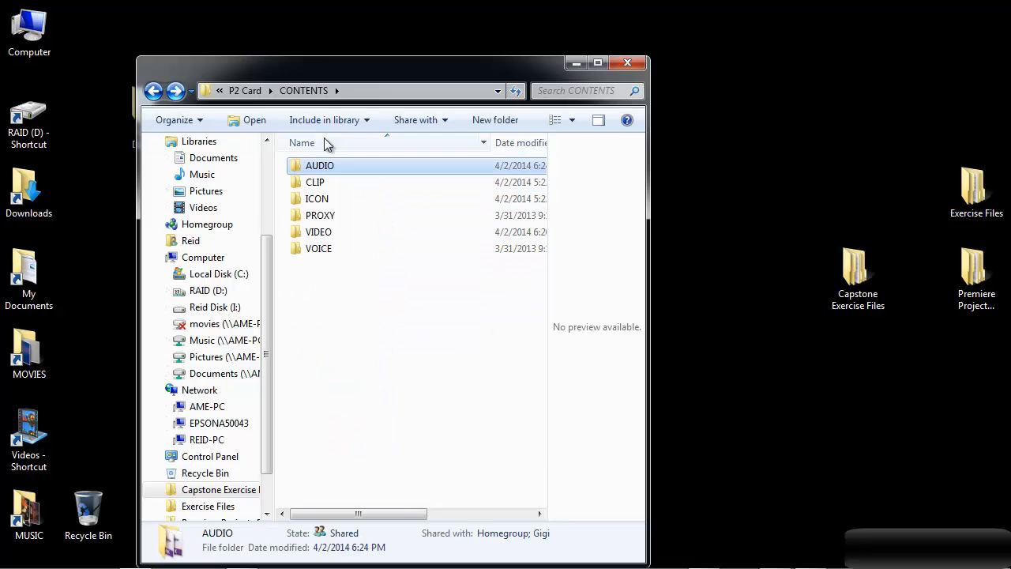
double_click(333, 234)
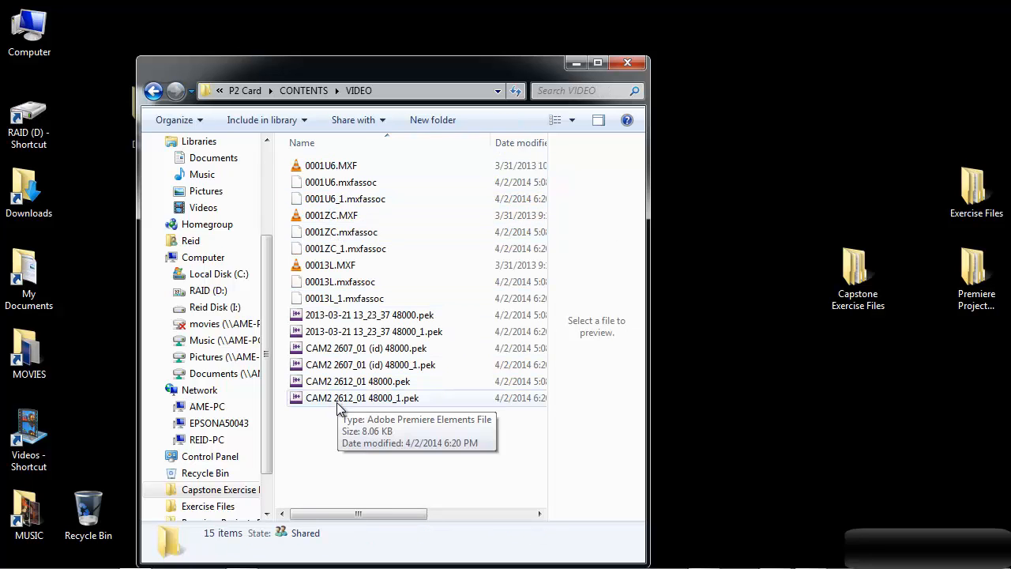
left_click(154, 91)
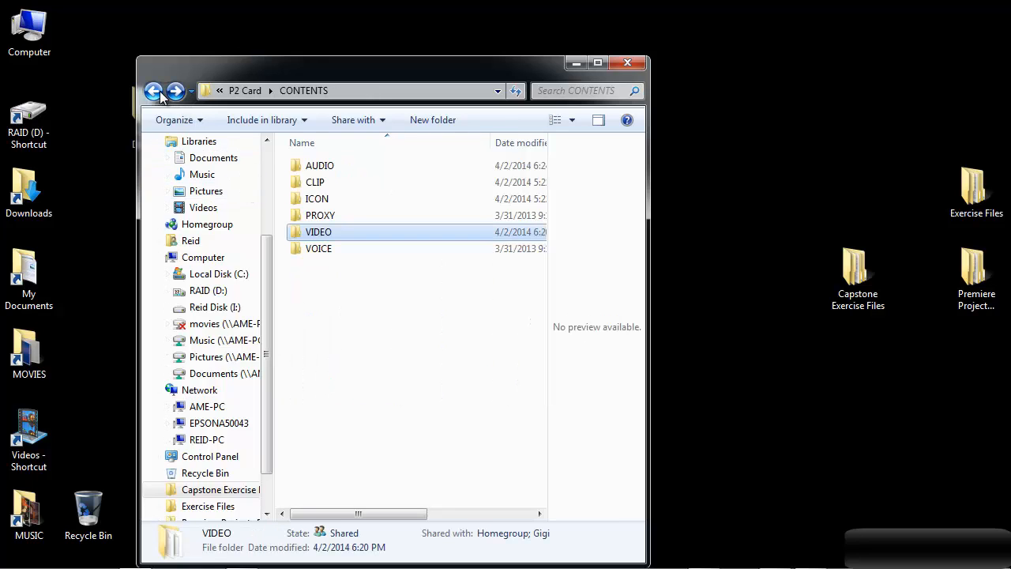
double_click(316, 183)
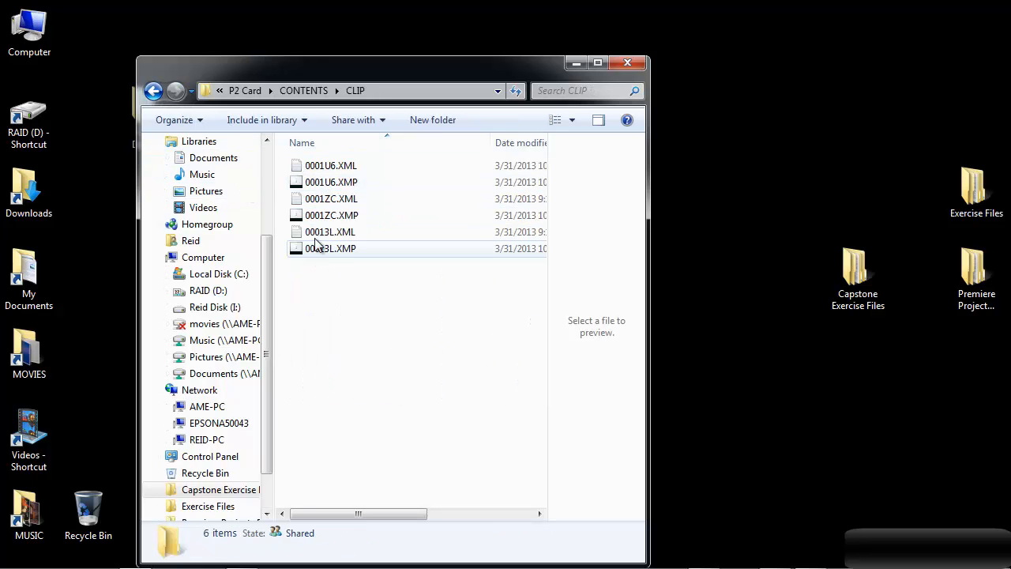
left_click(156, 92)
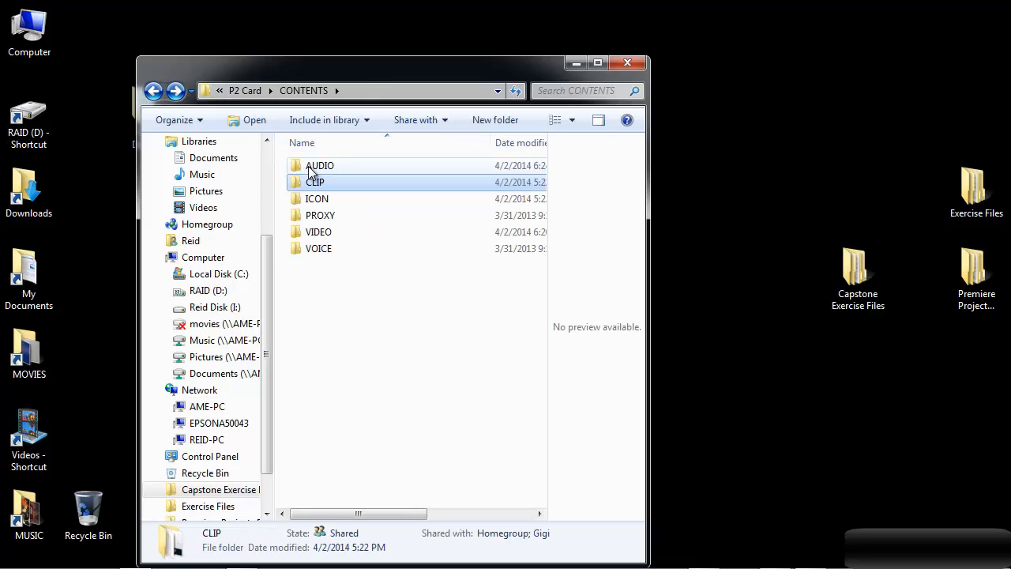
double_click(306, 198)
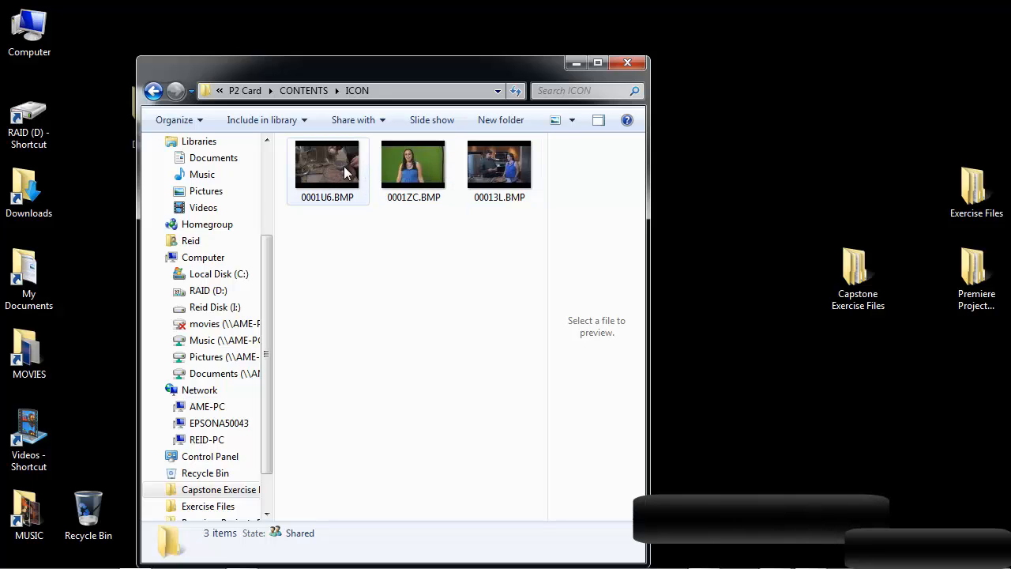
left_click(153, 92)
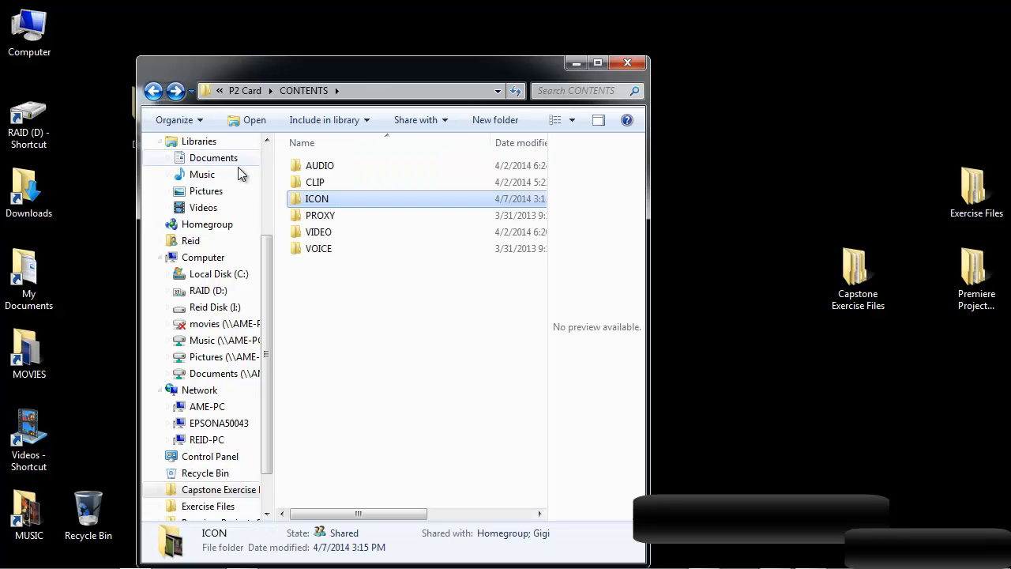
double_click(311, 218)
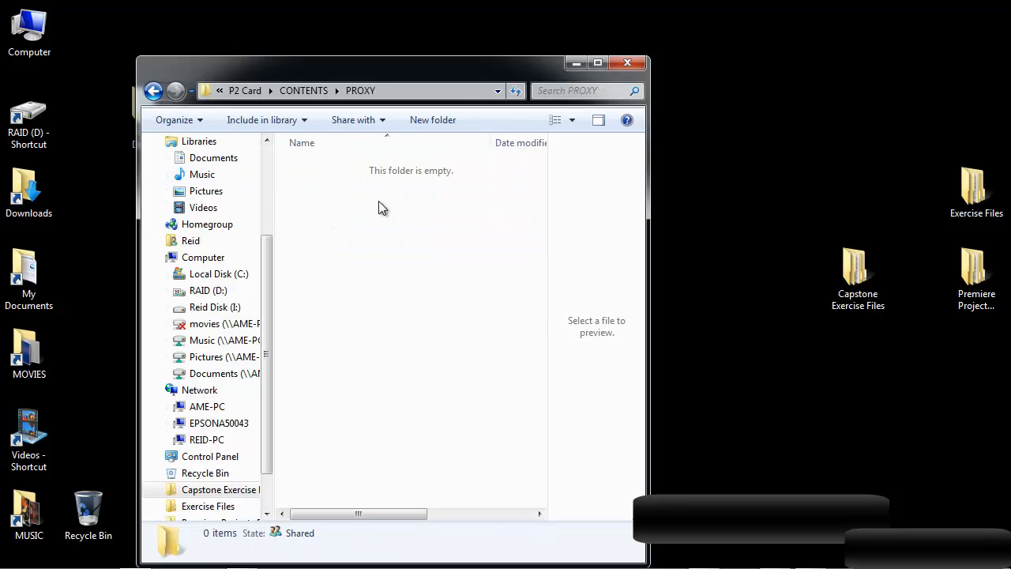
left_click(154, 91)
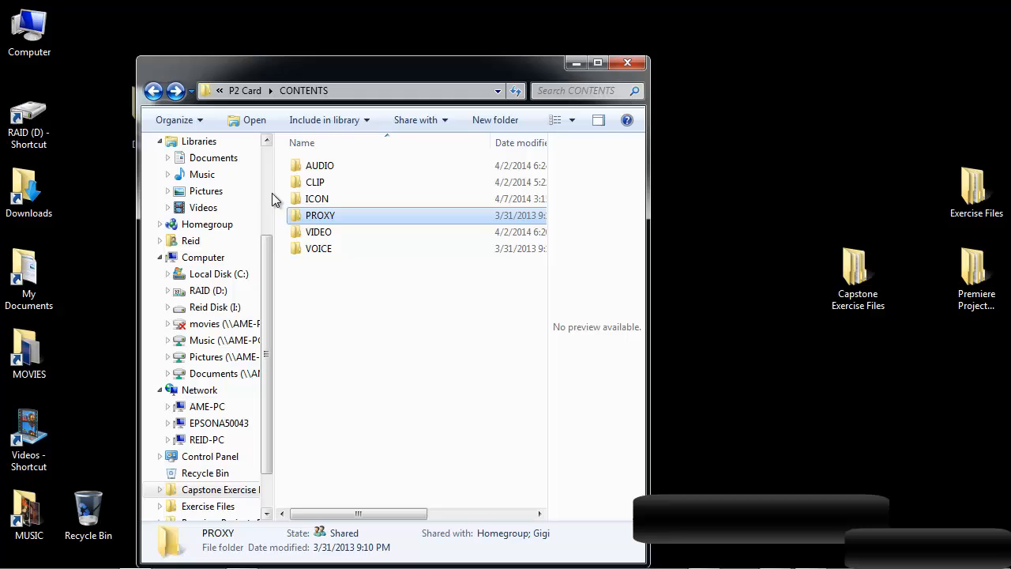
double_click(302, 246)
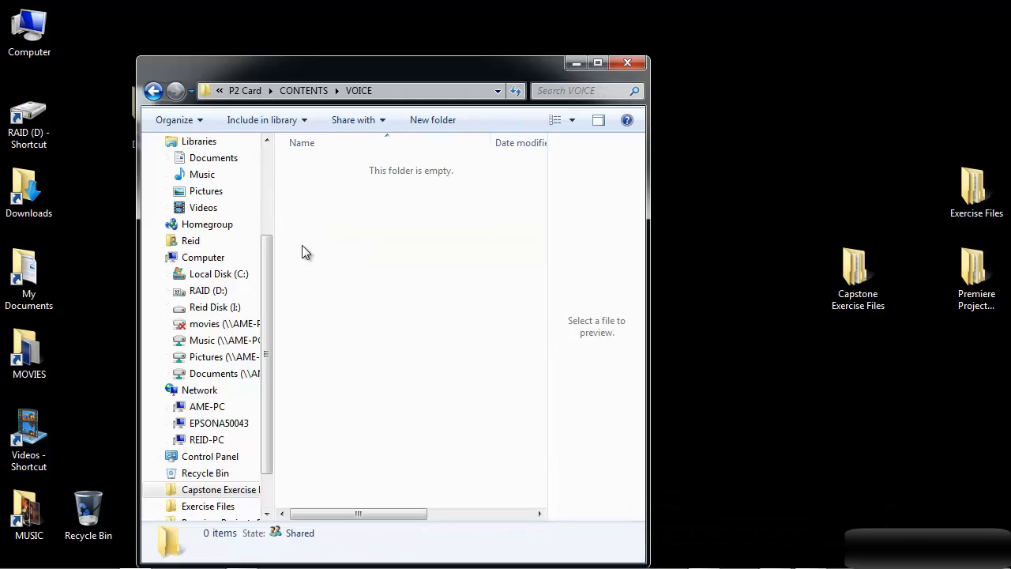
left_click(152, 93)
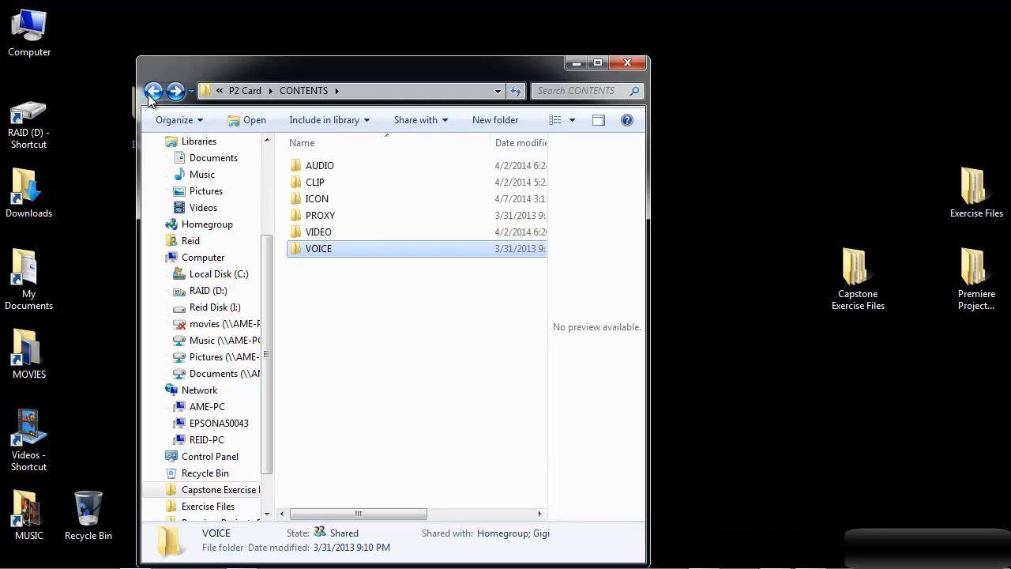
left_click(150, 93)
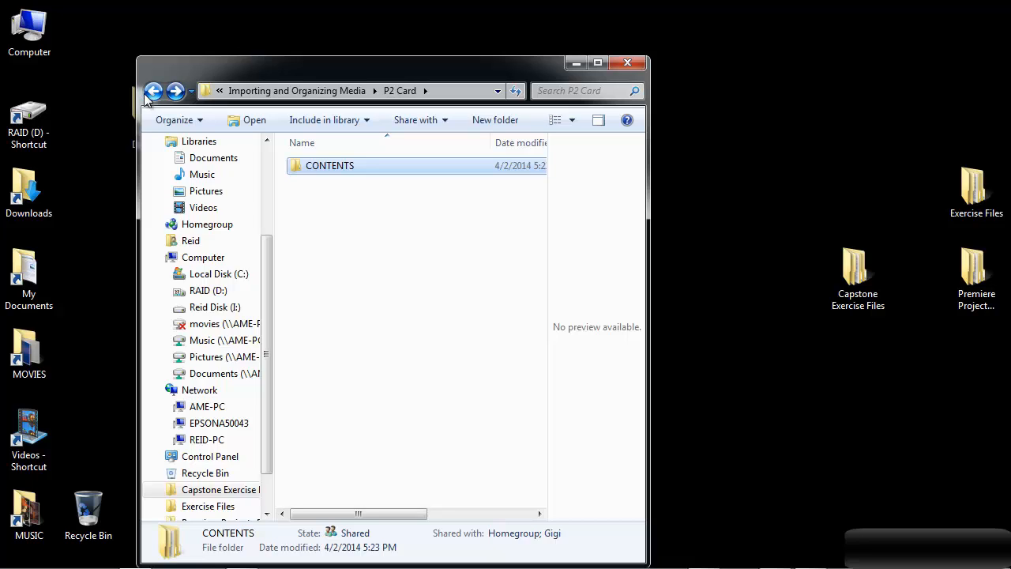
Close the Explorer window, switch back to Premiere Pro and collapse the audio, stills and video bins.
left_click(633, 59)
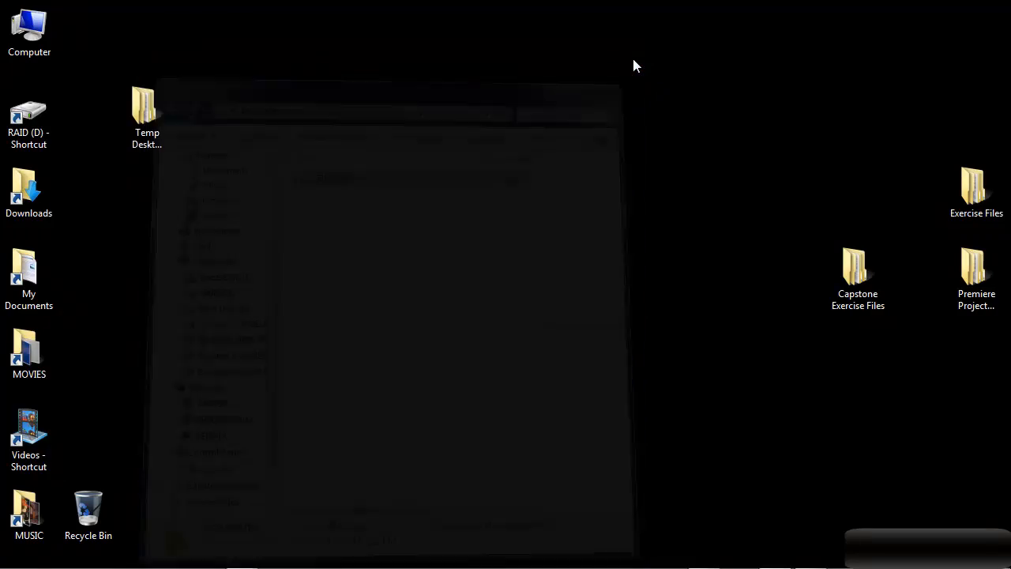
key("alt+Tab")
key("alt+Tab")
key("alt+Tab")
key("alt+Tab")
key("alt+Tab")
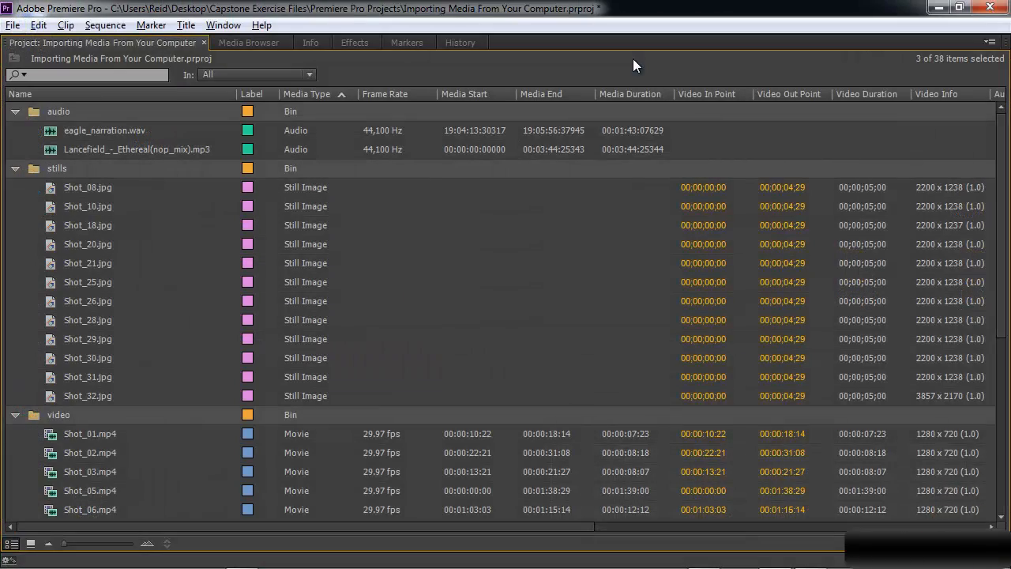
left_click(15, 111)
left_click(15, 130)
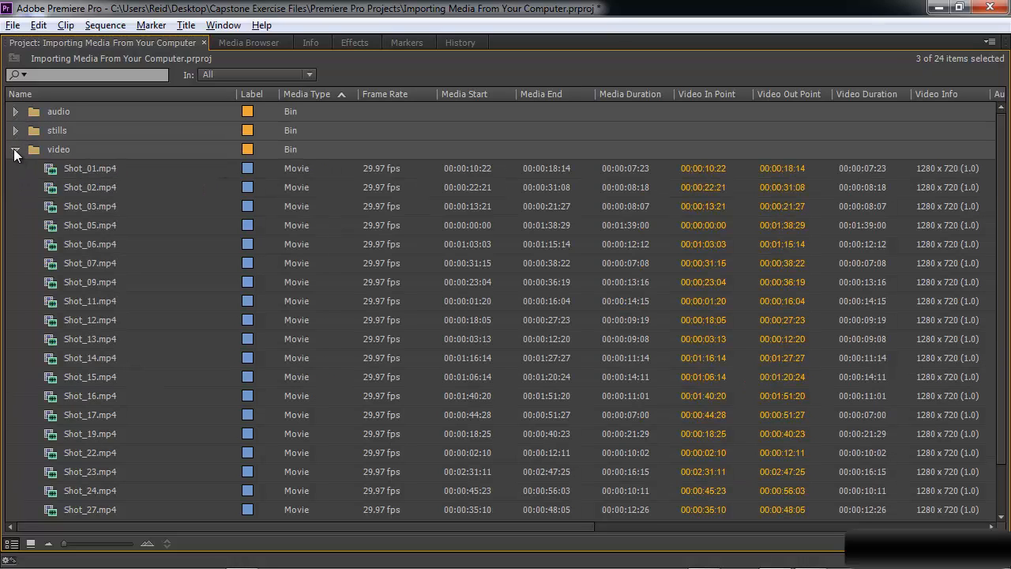
left_click(15, 149)
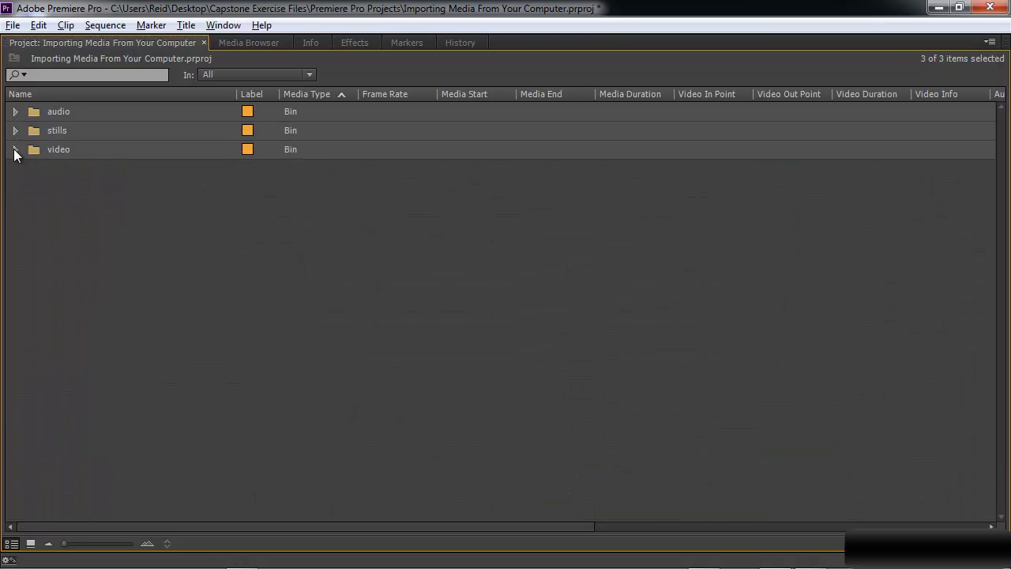
Browse to the Canon DSLR folder in the Media Browser and try to import it.
left_click(255, 41)
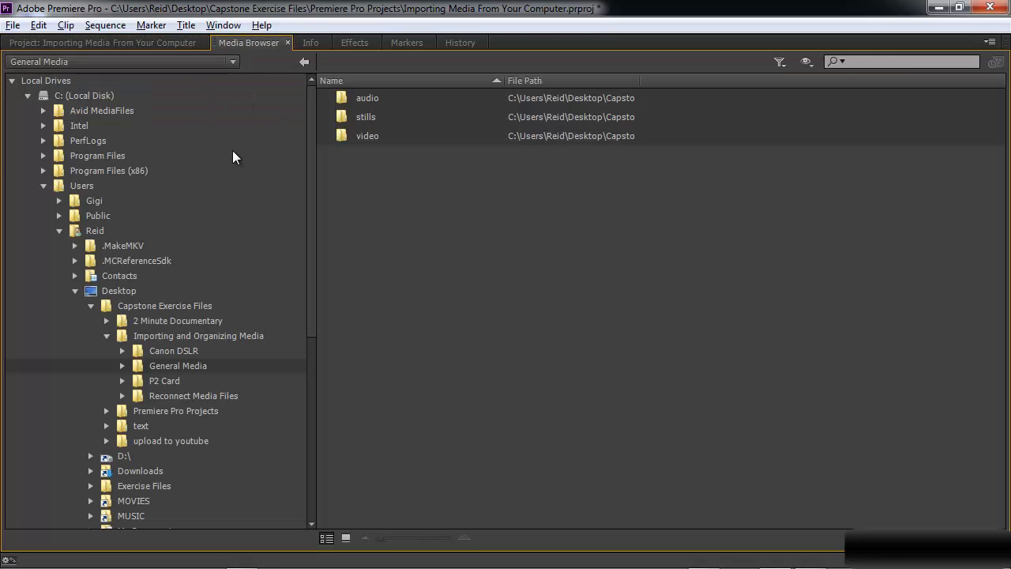
left_click(175, 366)
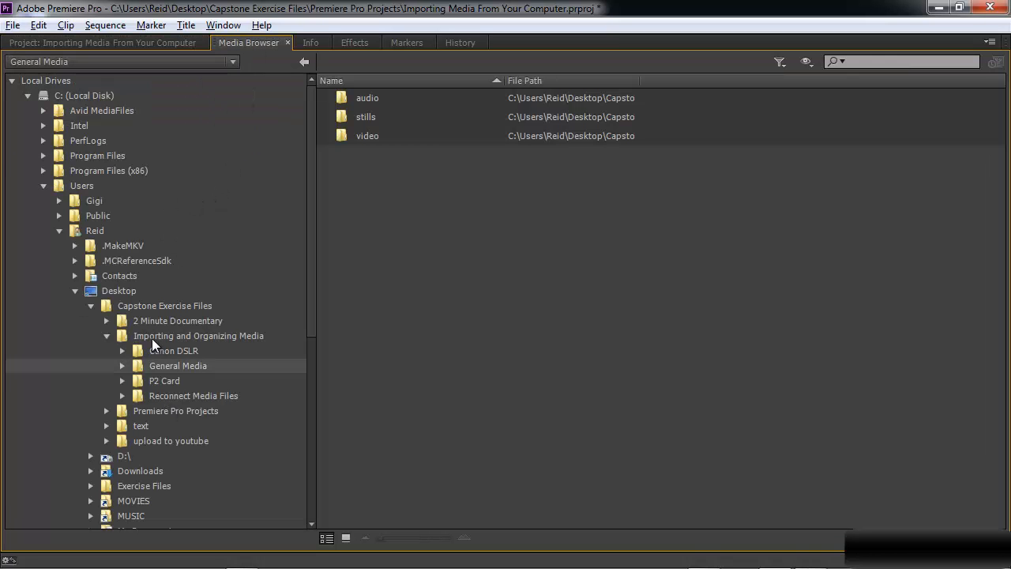
left_click(241, 335)
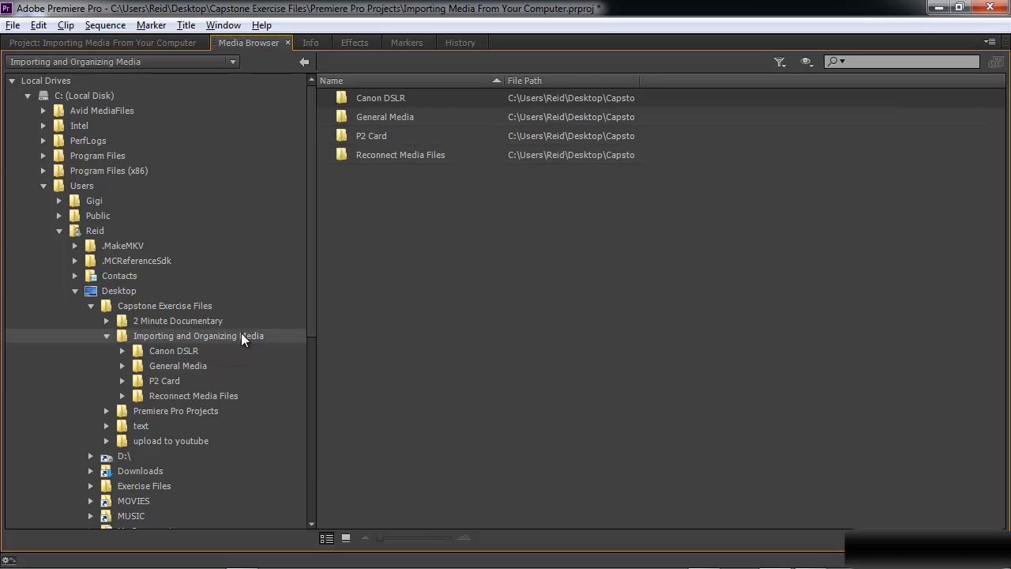
left_click(141, 353)
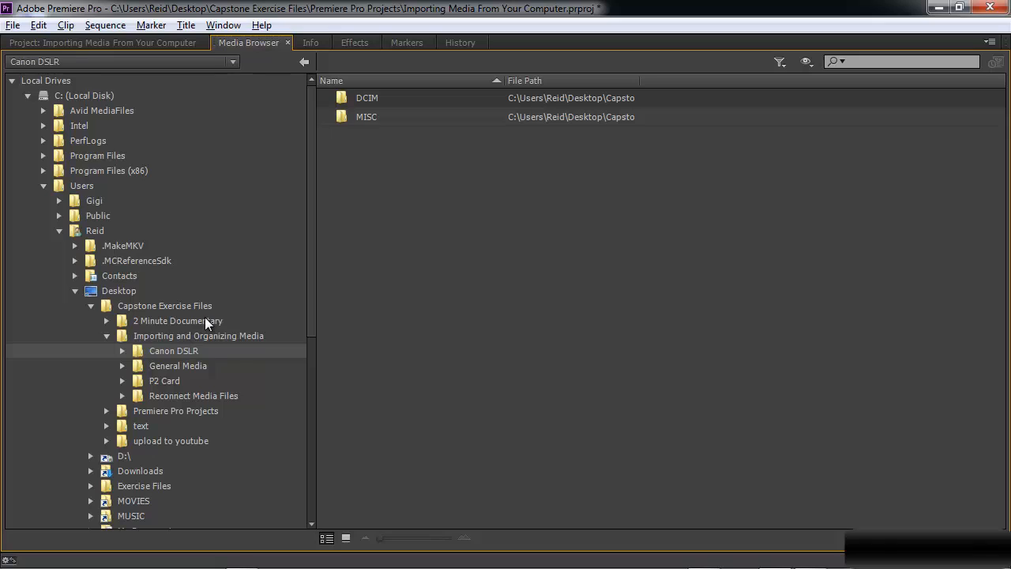
right_click(135, 346)
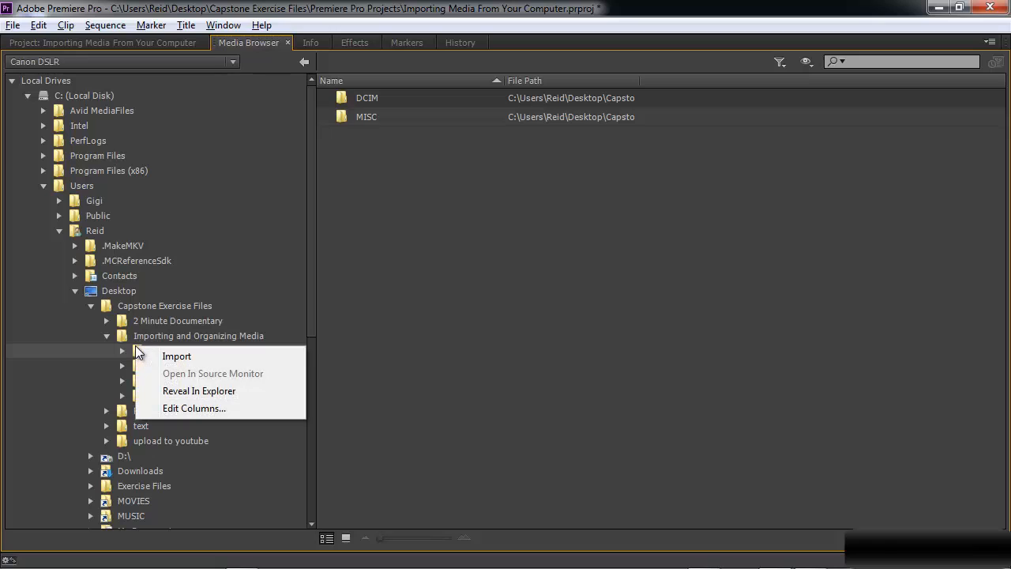
left_click(192, 357)
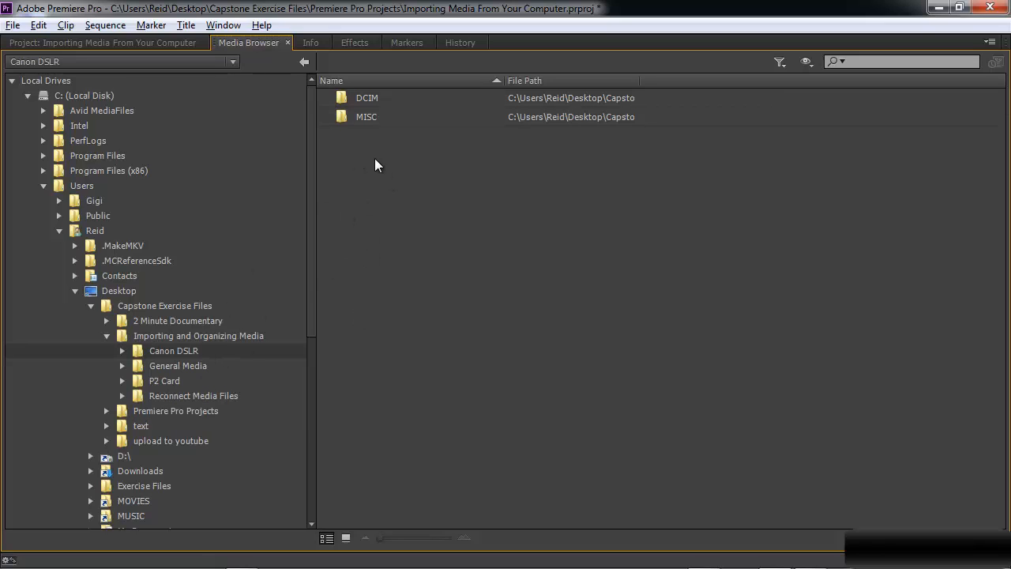
Browse the Canon DSLR folder's MISC, DCIM and 100CANON subfolders in the Media Browser.
double_click(367, 117)
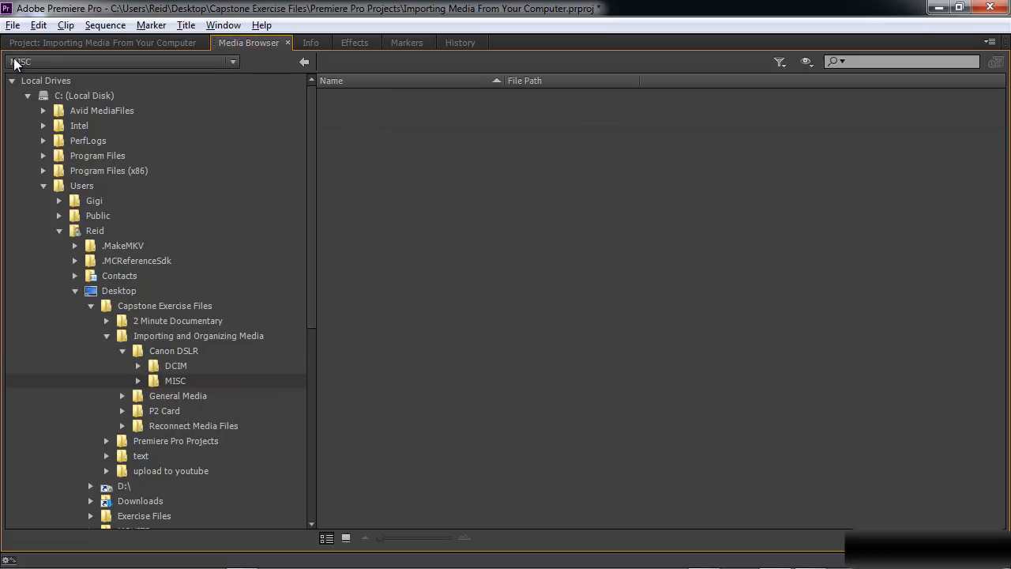
left_click(305, 62)
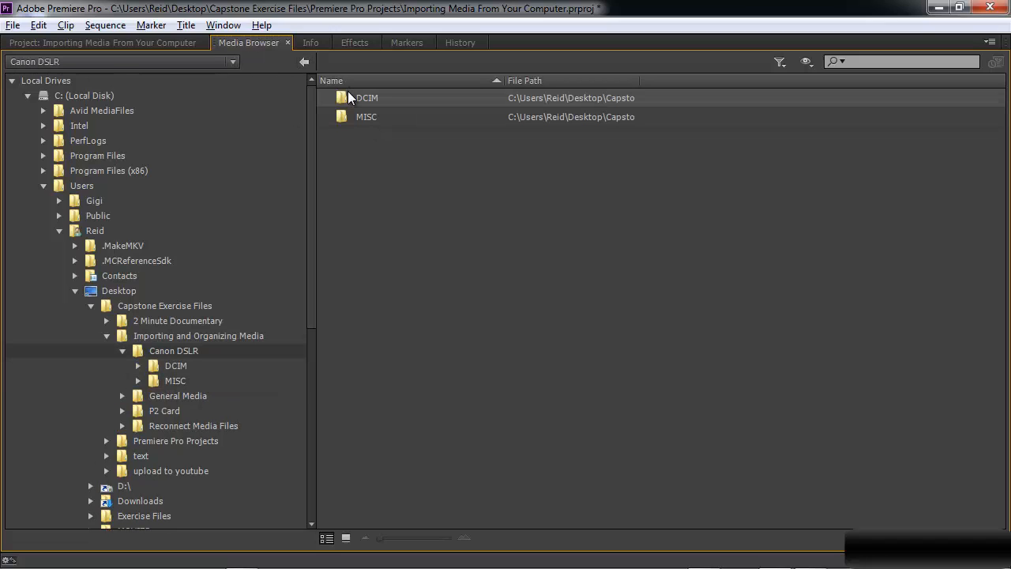
double_click(347, 98)
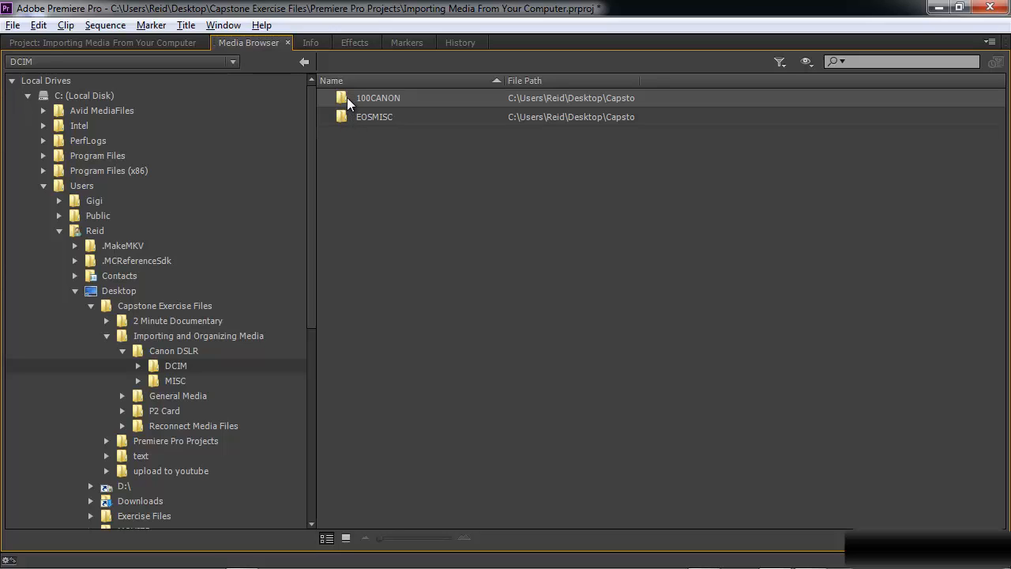
double_click(343, 98)
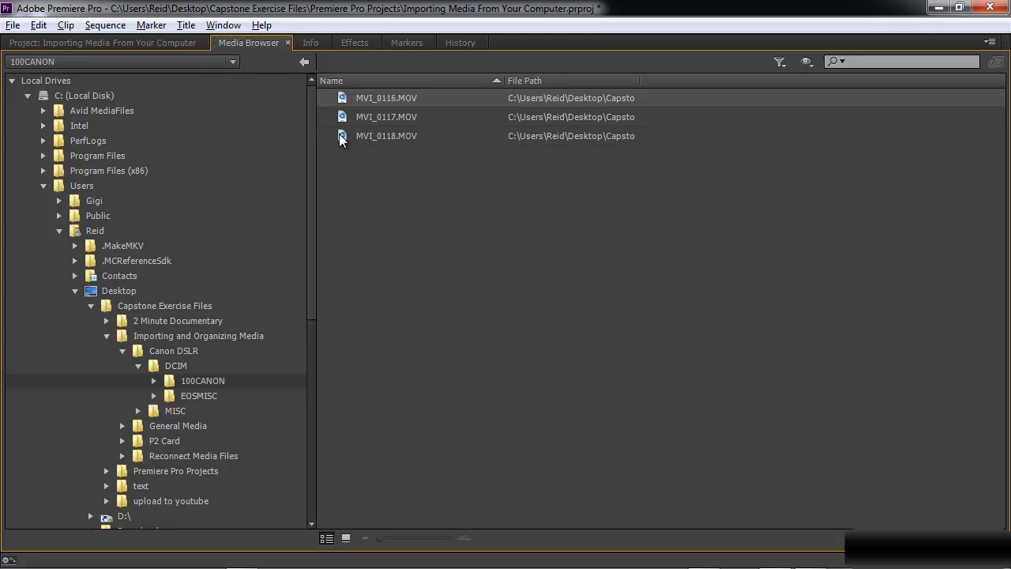
left_click(302, 63)
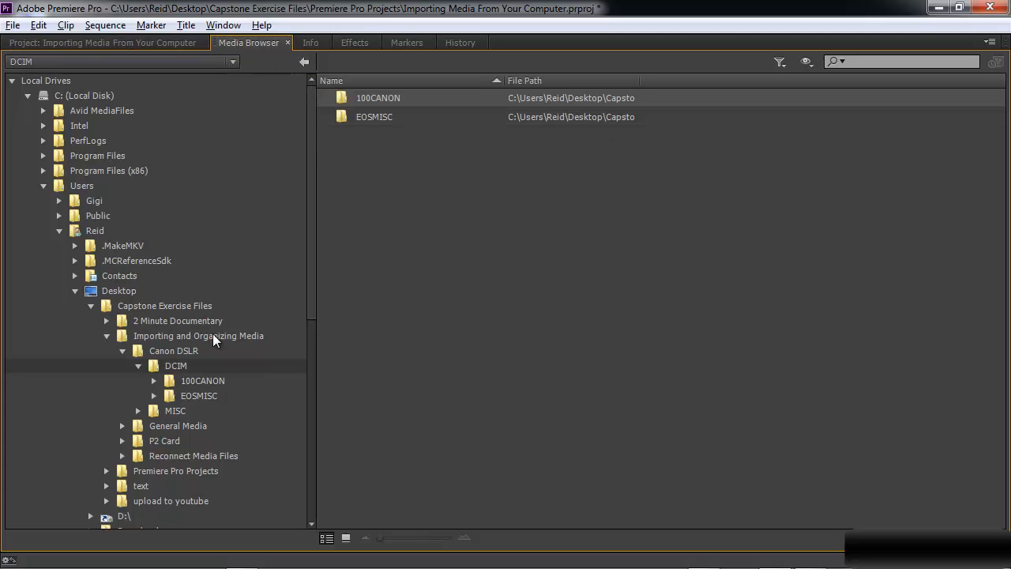
Import the Canon DSLR folder from the Media Browser and dismiss the import failure message.
left_click(172, 351)
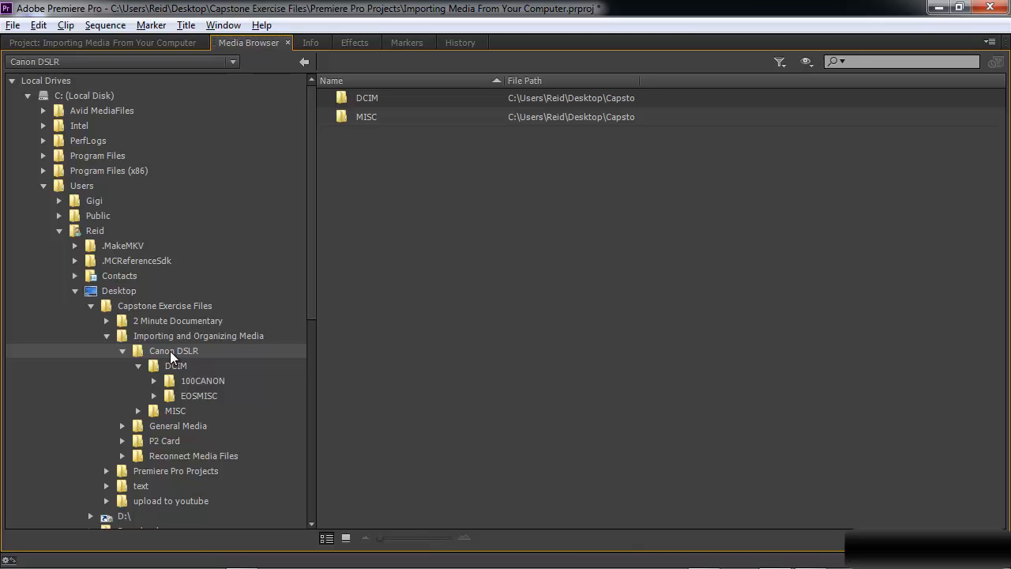
right_click(170, 351)
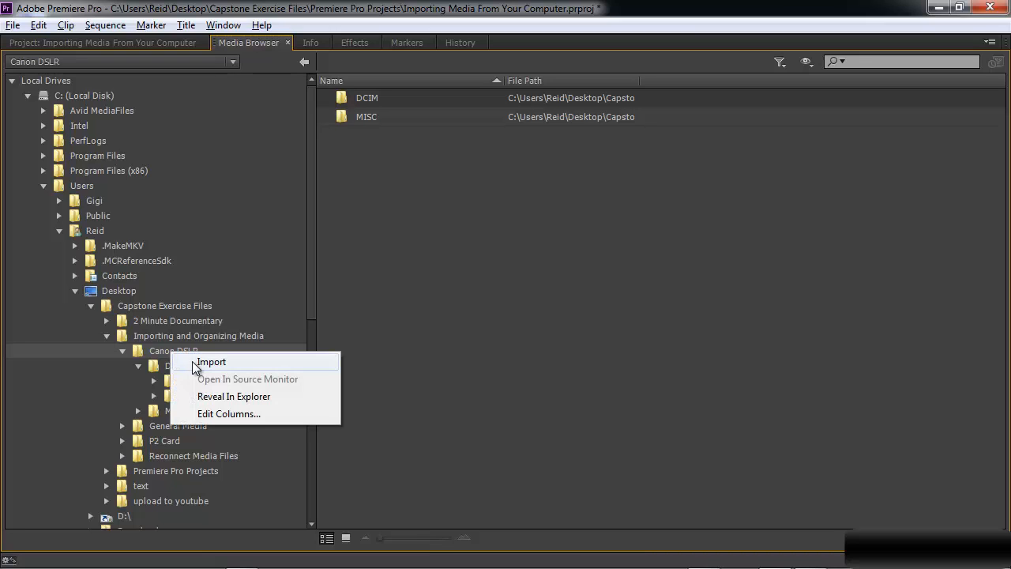
left_click(193, 361)
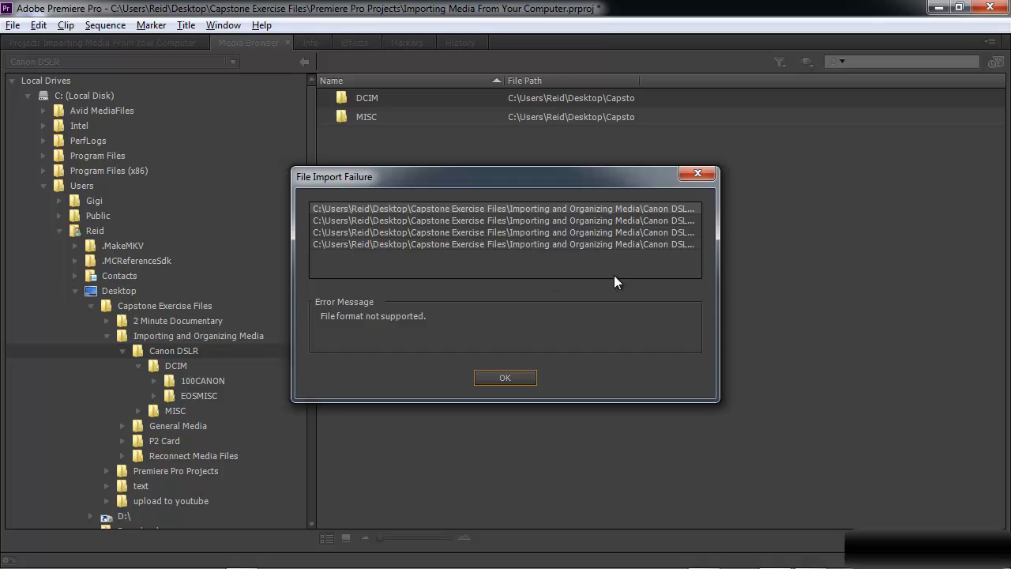
left_click(503, 378)
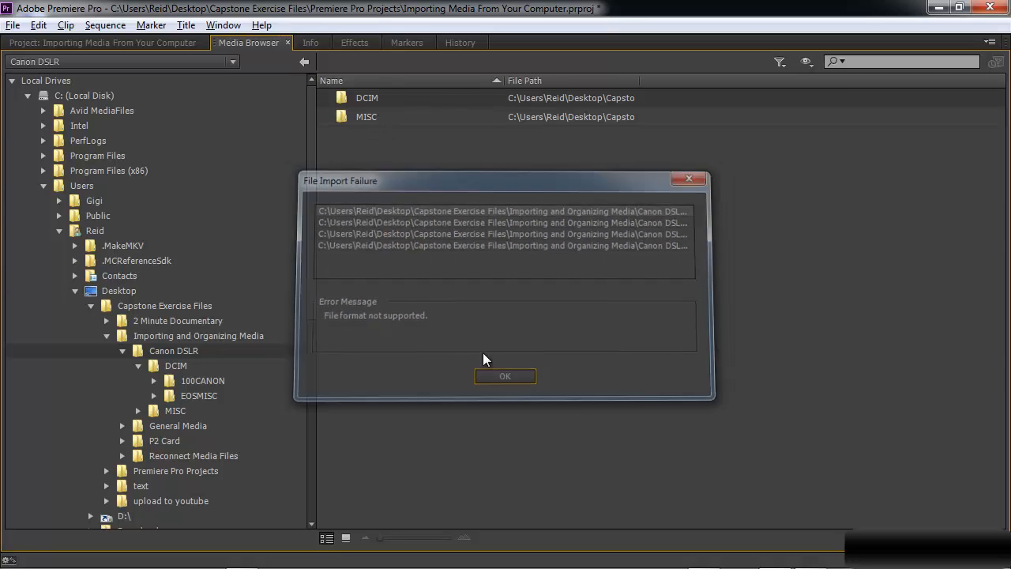
Expand the Canon DSLR bin in the project and preview MVI_0116.MOV in the Source Monitor.
left_click(135, 46)
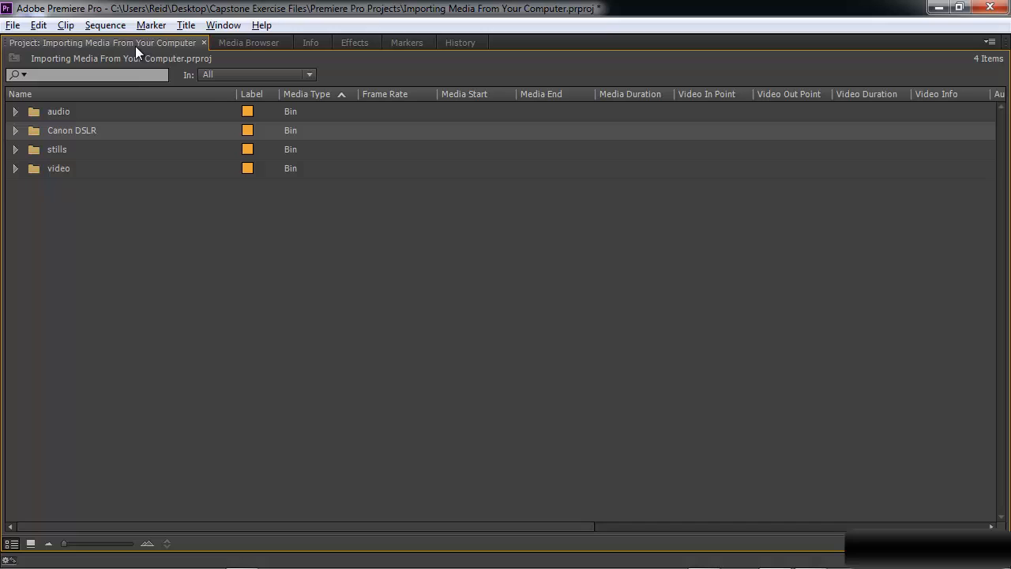
left_click(15, 131)
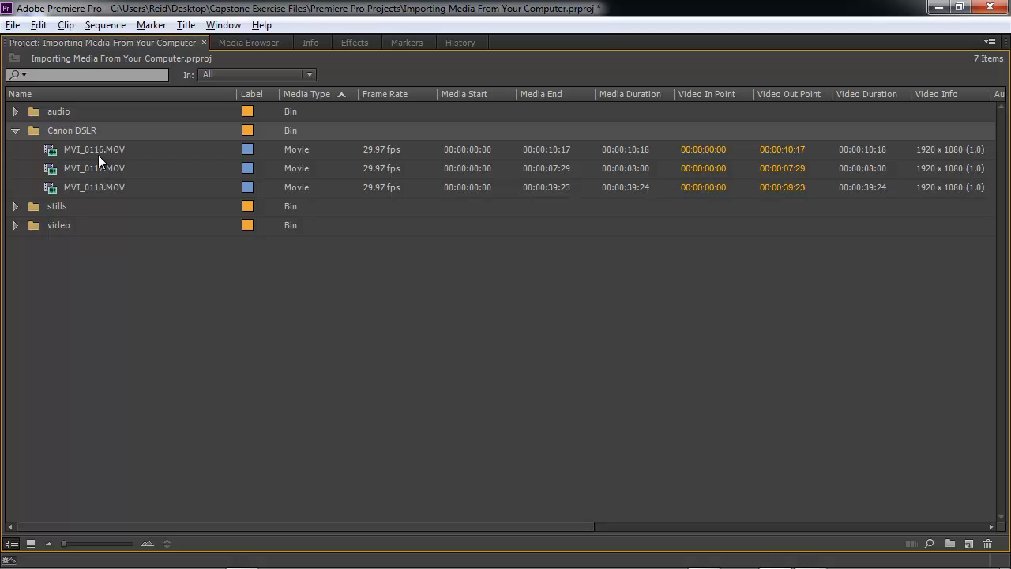
key("grave")
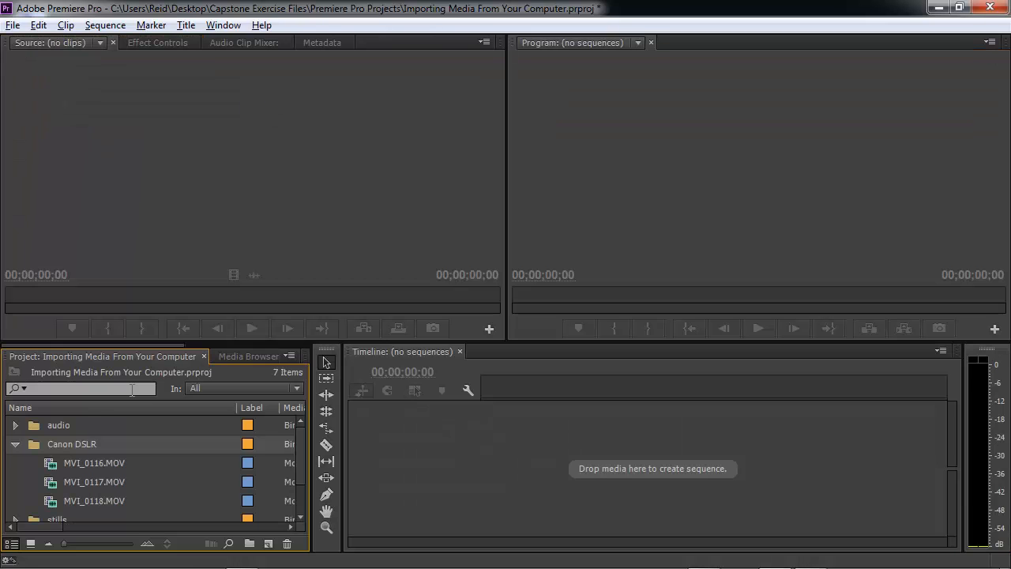
double_click(43, 465)
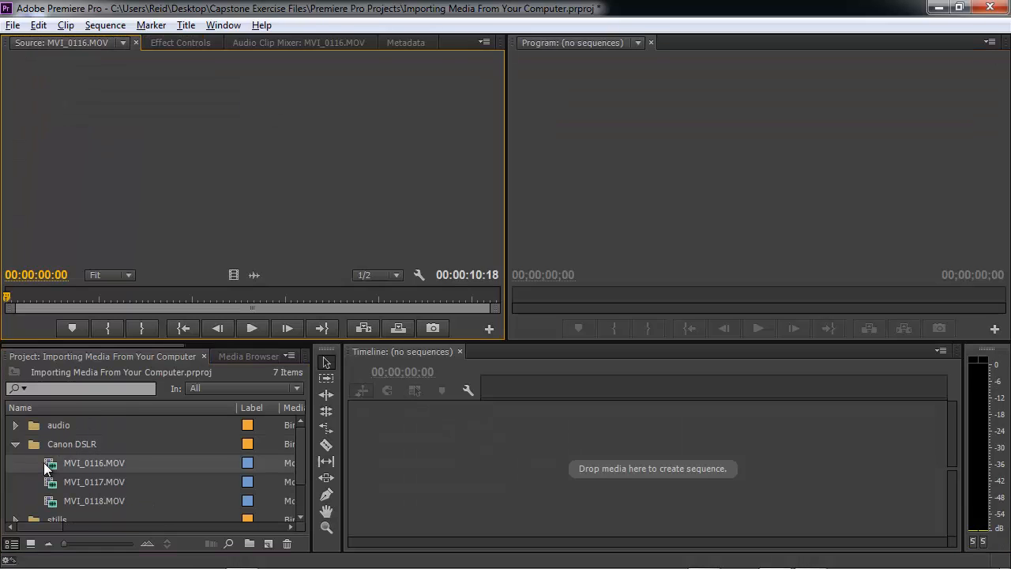
left_click_drag(150, 294, 172, 295)
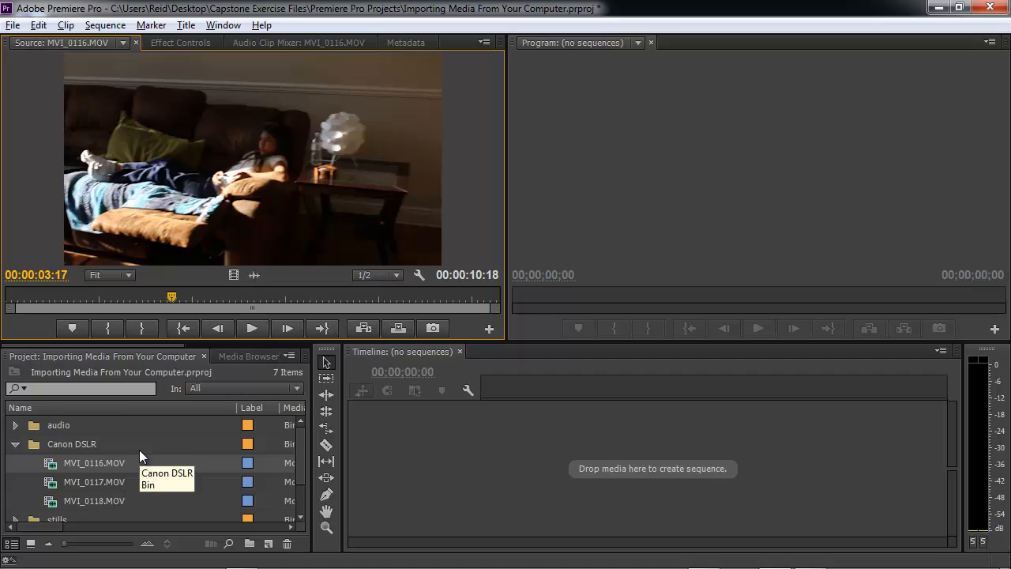
key("grave")
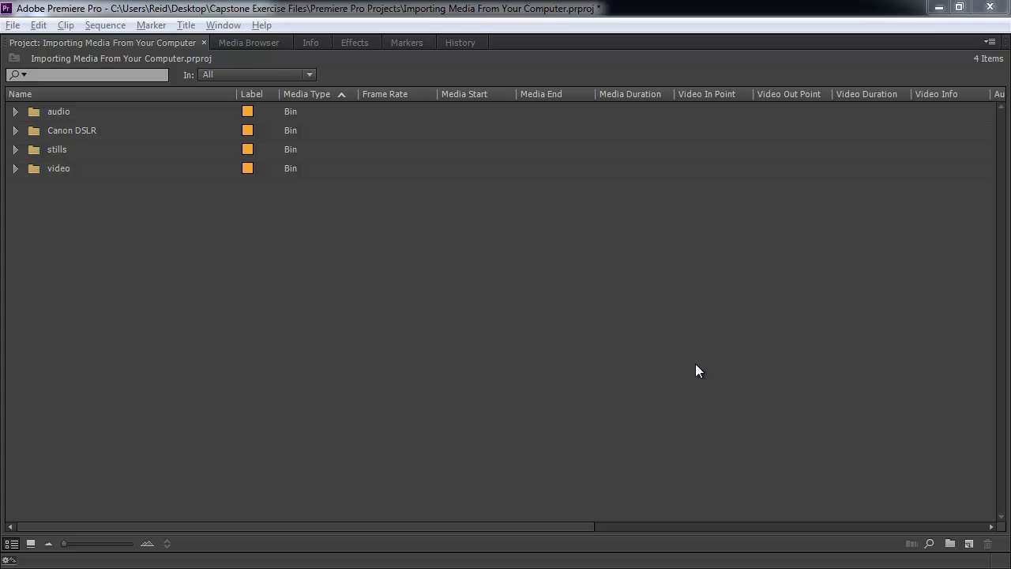
Import the whole P2 Card folder from the Media Browser and dismiss the import failure message.
left_click(259, 45)
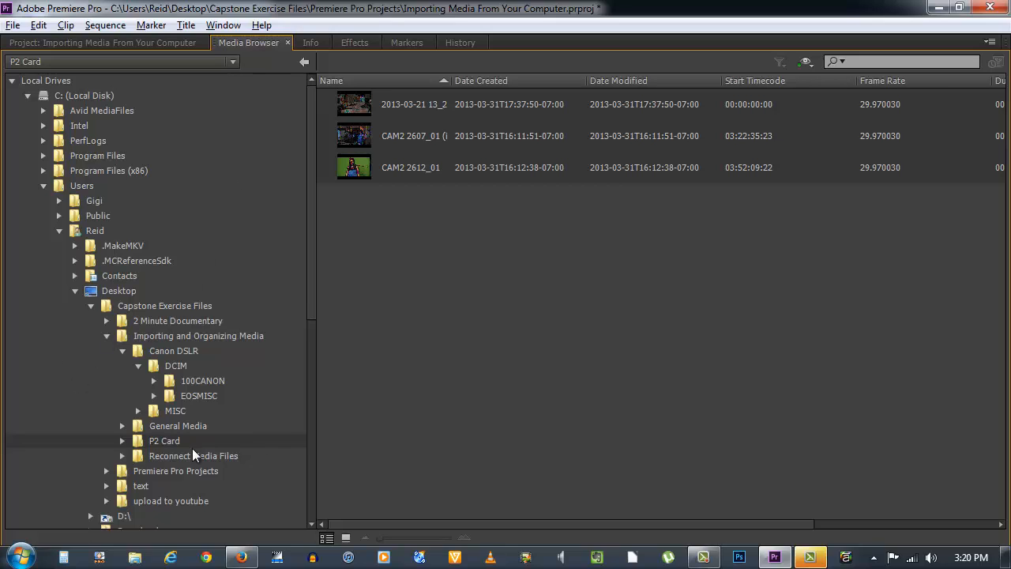
right_click(138, 441)
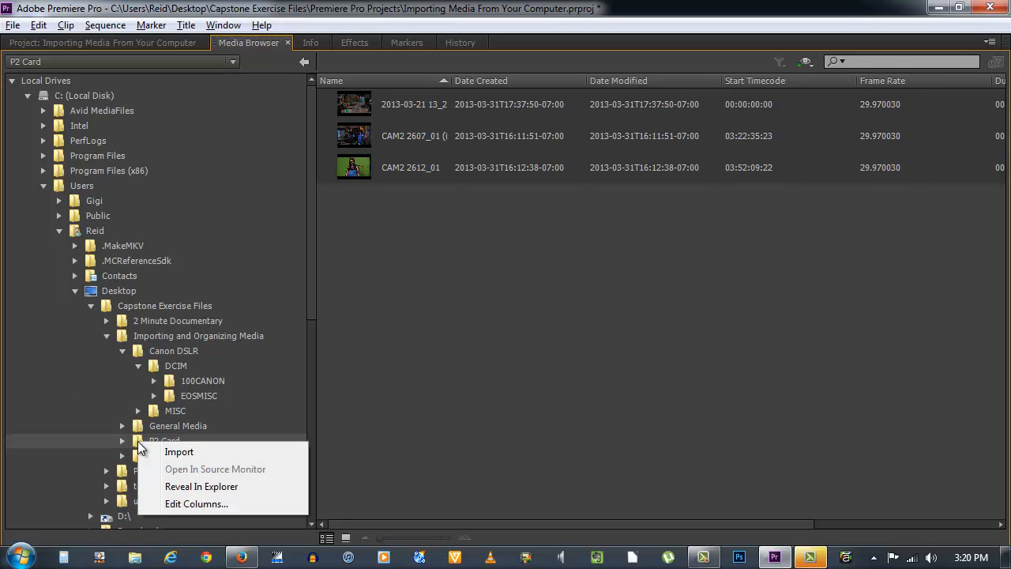
left_click(201, 455)
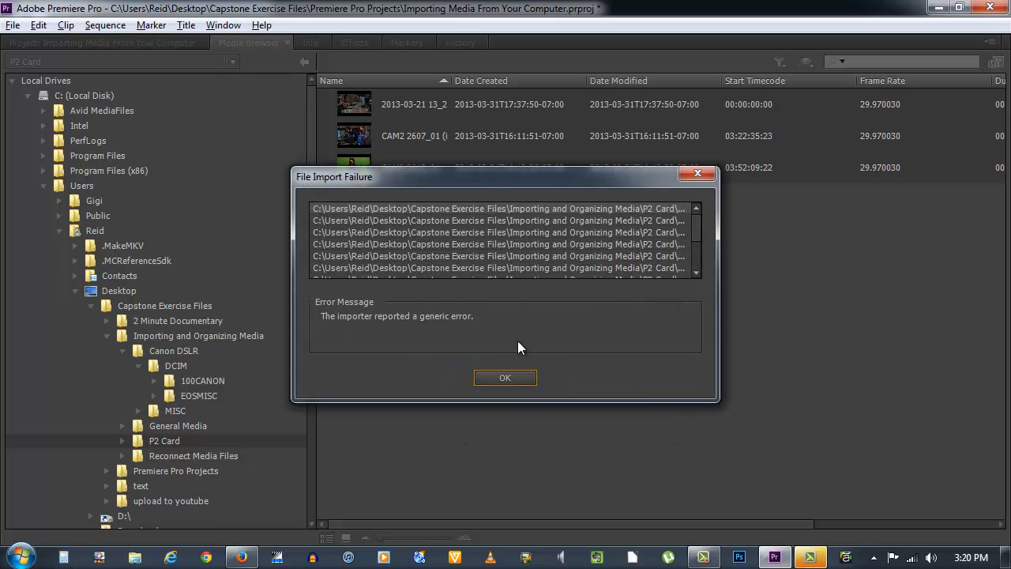
left_click(506, 378)
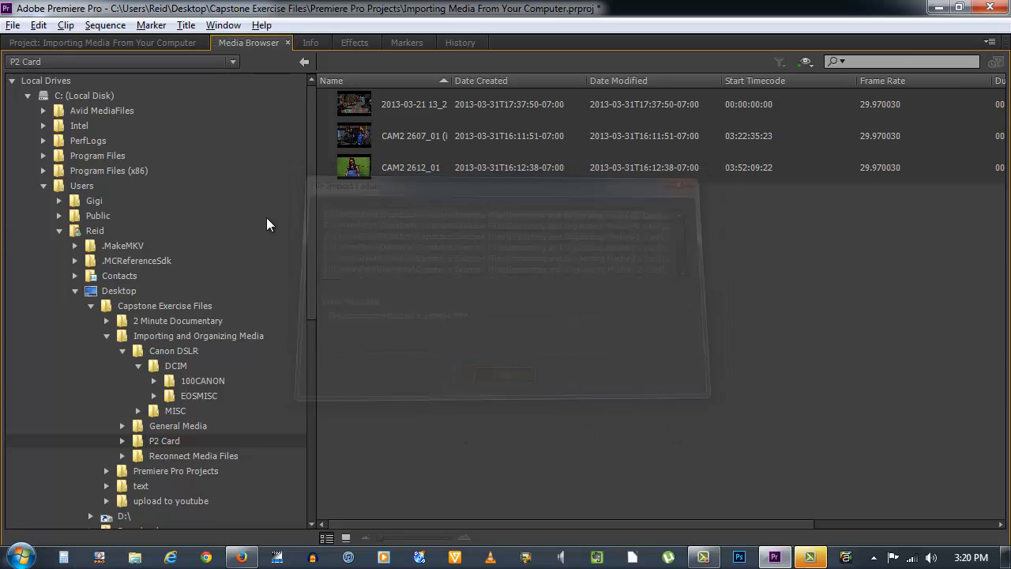
Expand the imported P2 Card bin in the project and delete it.
left_click(134, 42)
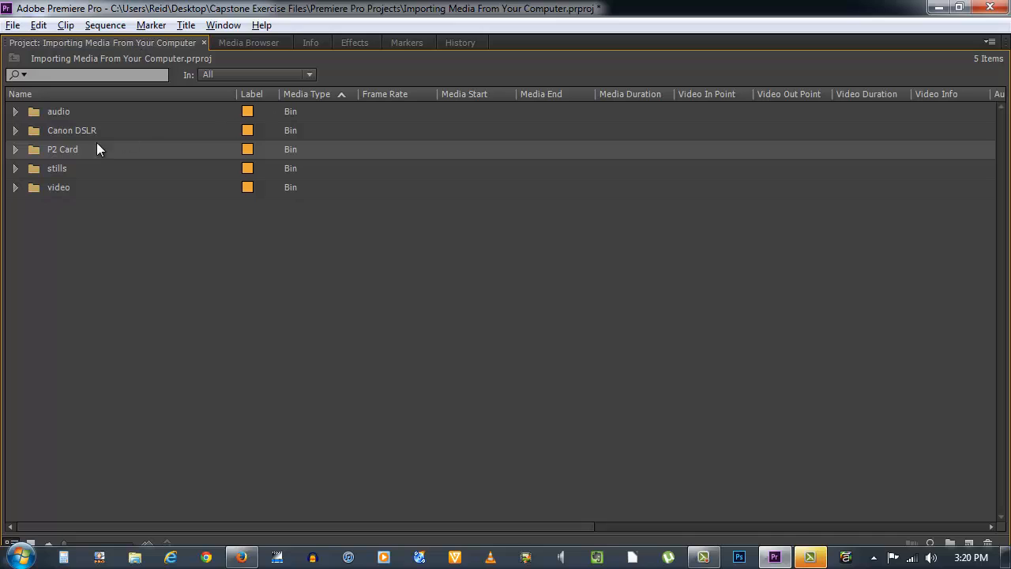
left_click(16, 151)
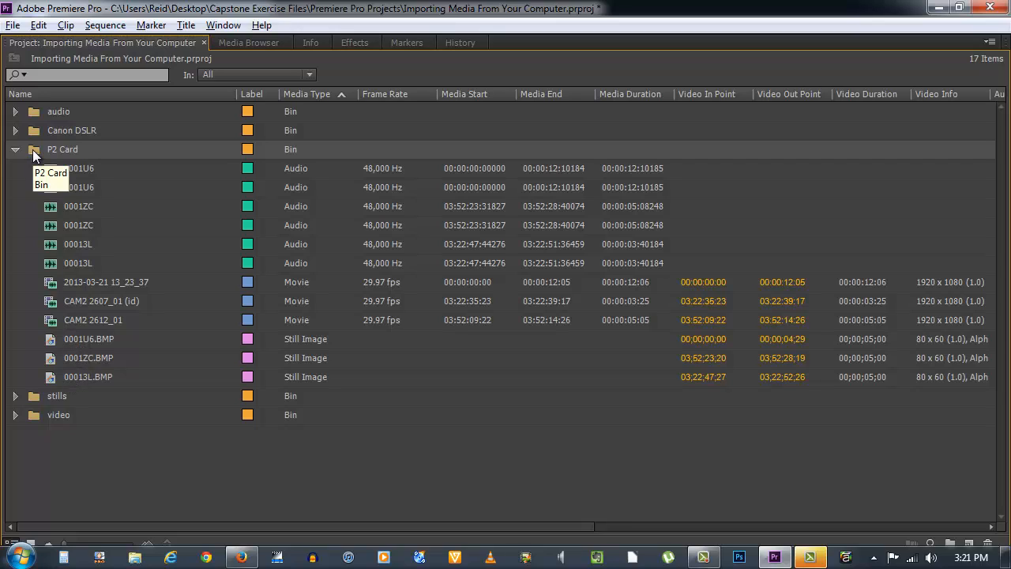
key("Delete")
Create a new bin in the project named P2 Card.
right_click(44, 190)
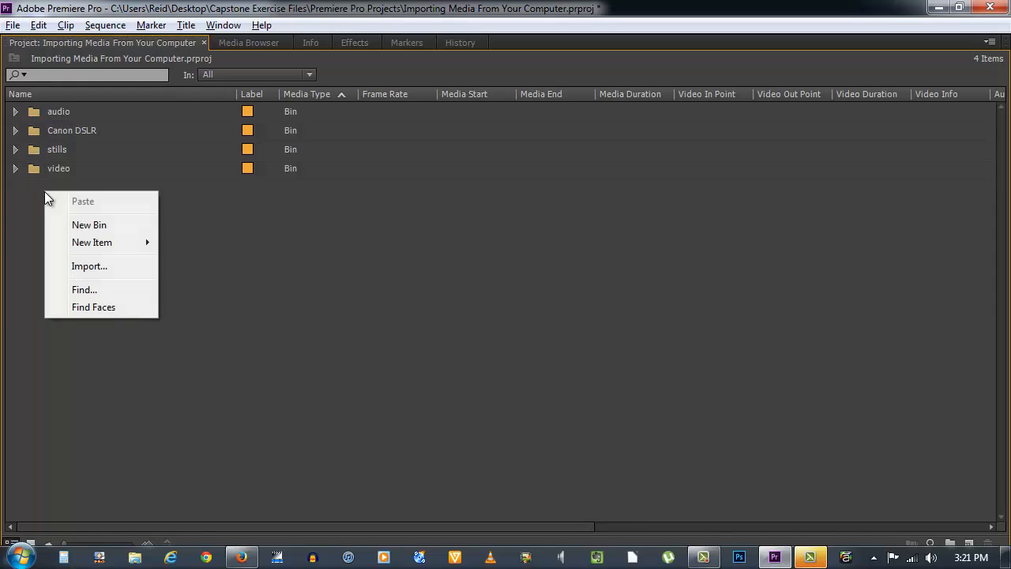
left_click(63, 232)
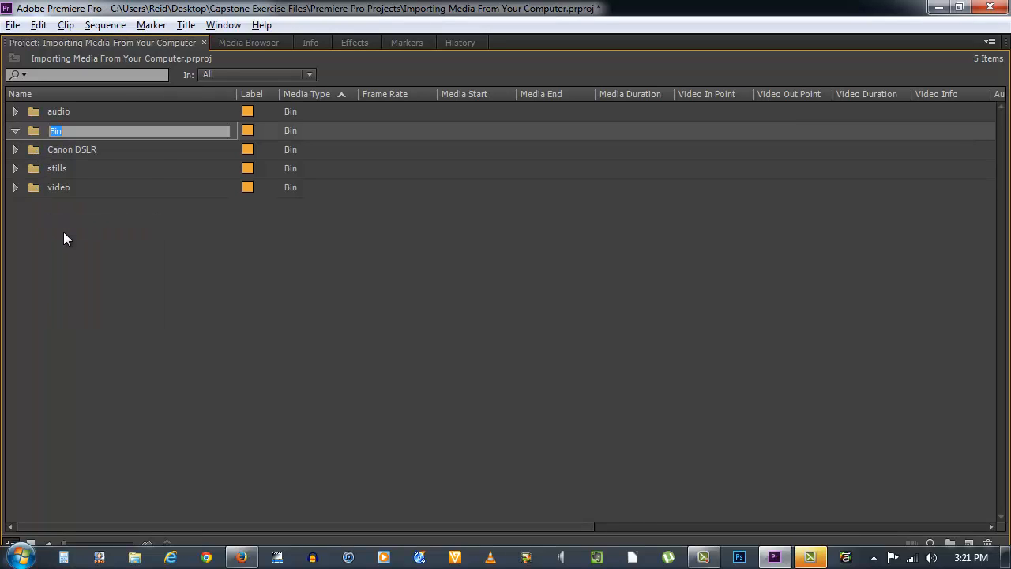
type("P2 Card")
key("Tab")
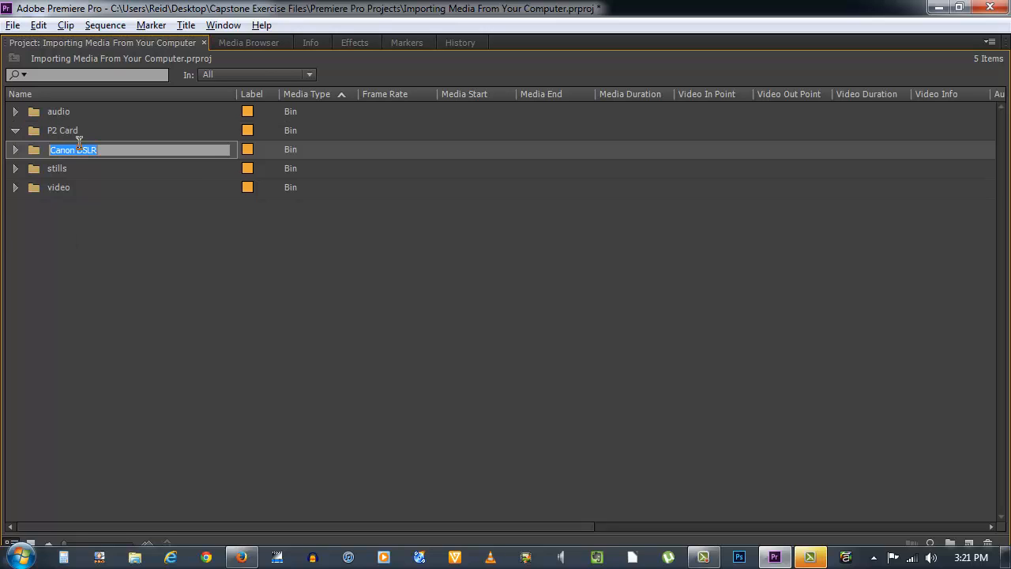
left_click(35, 131)
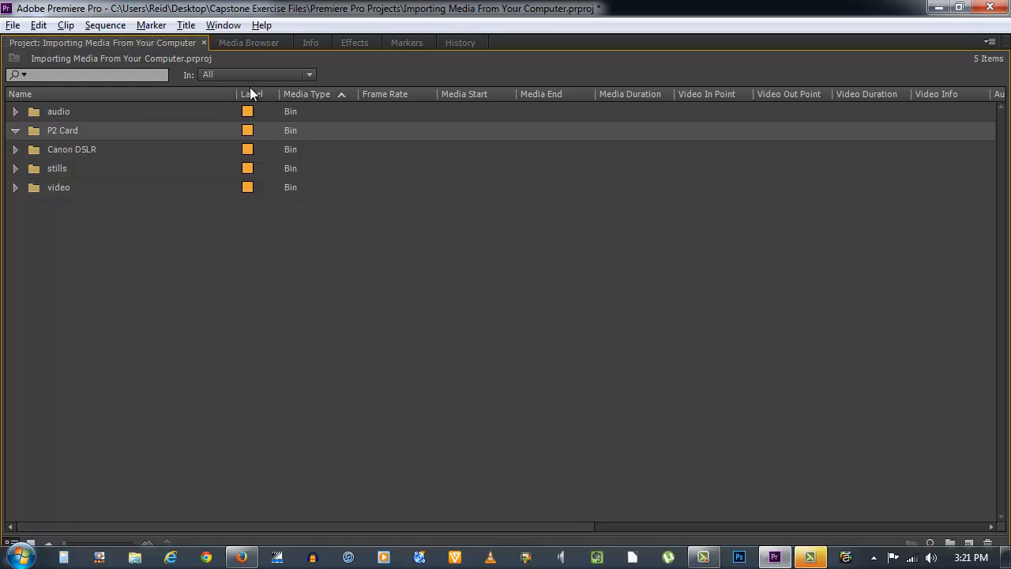
Select the three P2 Card clips in the Media Browser and import them into the P2 Card bin.
left_click(264, 43)
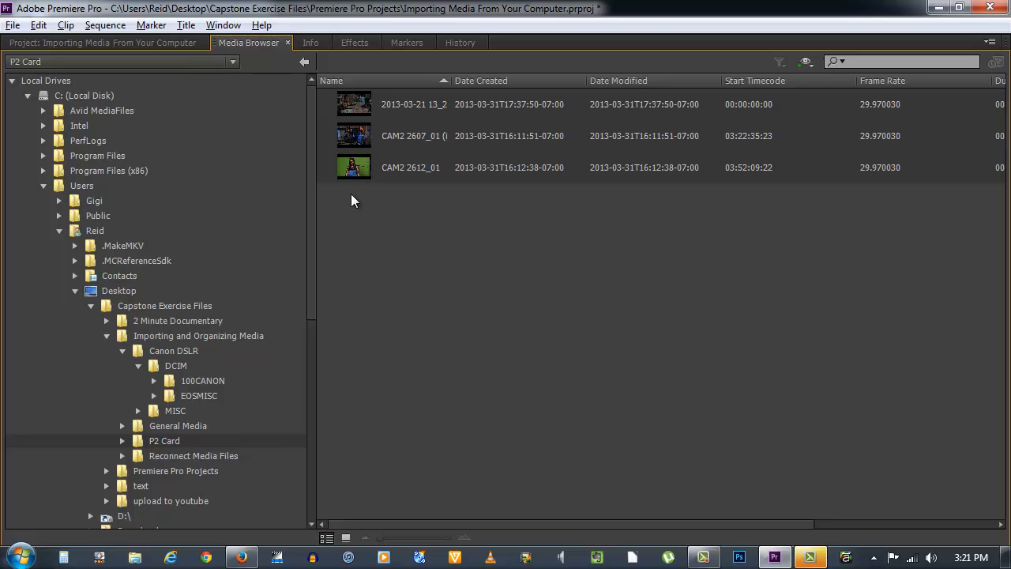
left_click_drag(420, 206, 353, 103)
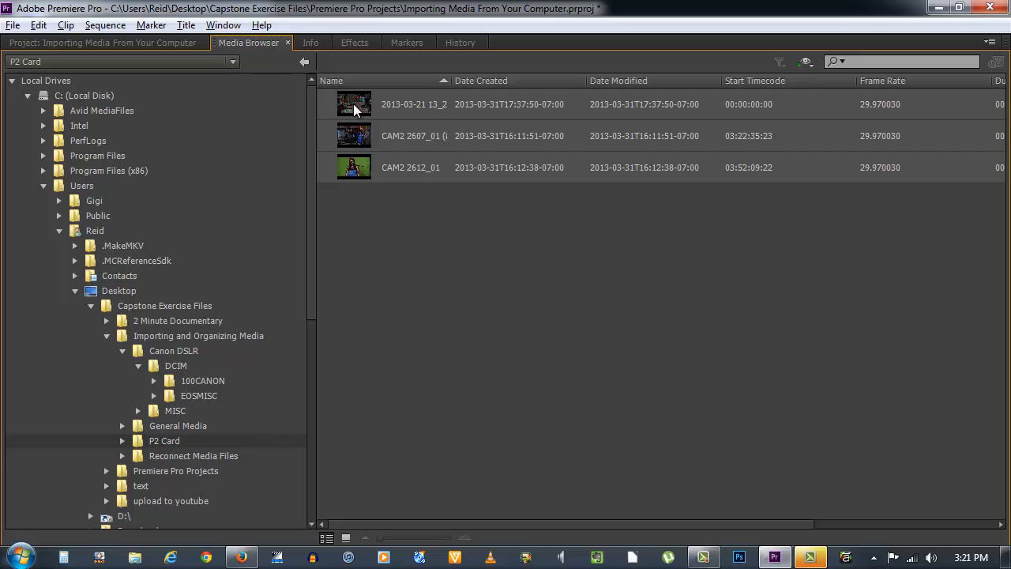
right_click(353, 104)
left_click(374, 114)
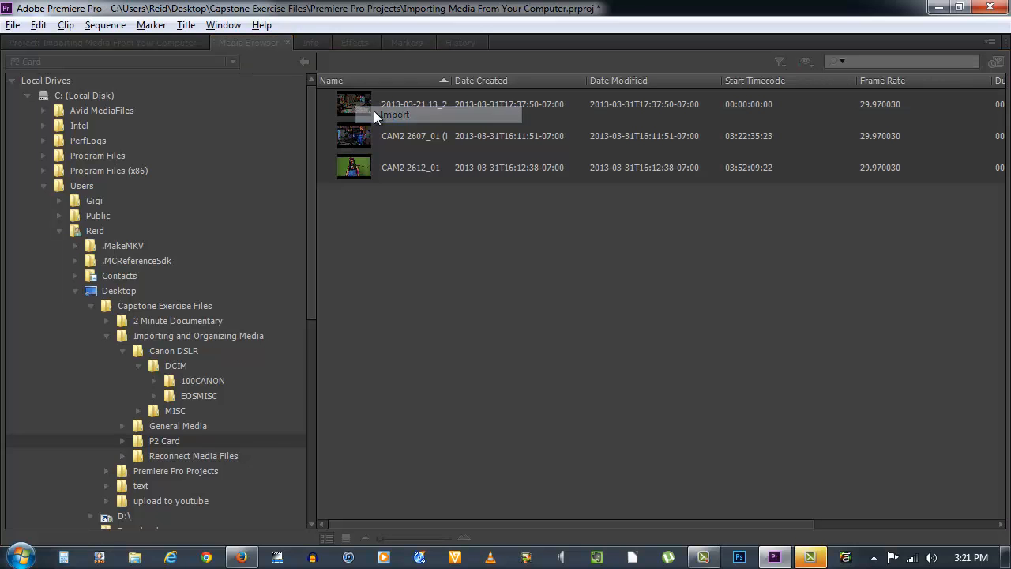
left_click(184, 42)
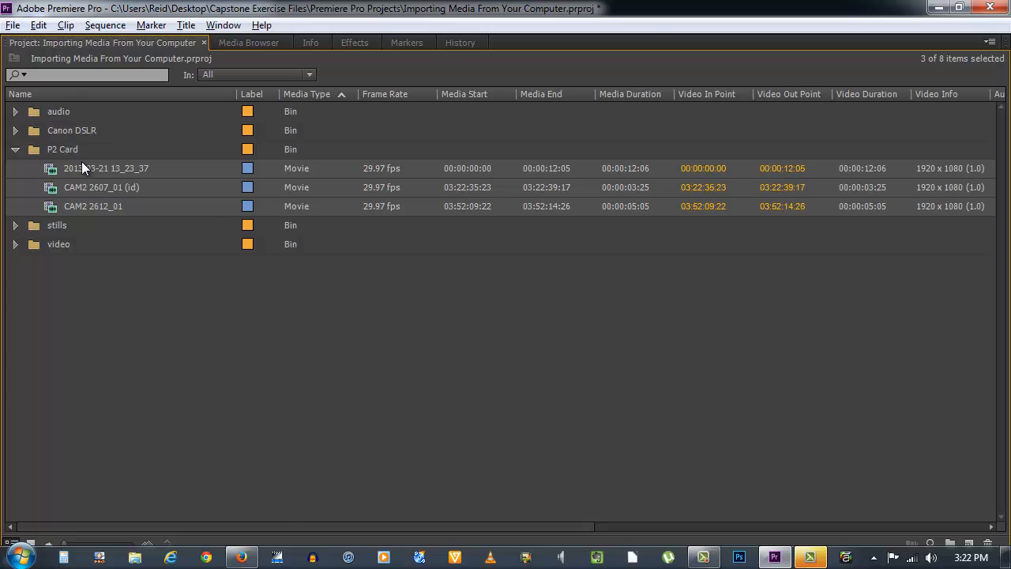
key("grave")
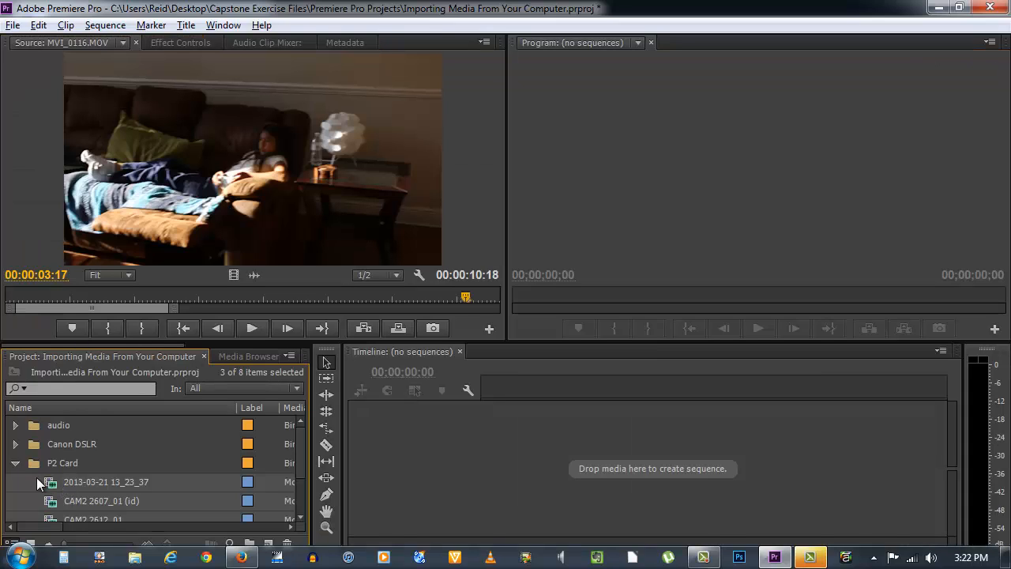
key("ctrl+shift+a")
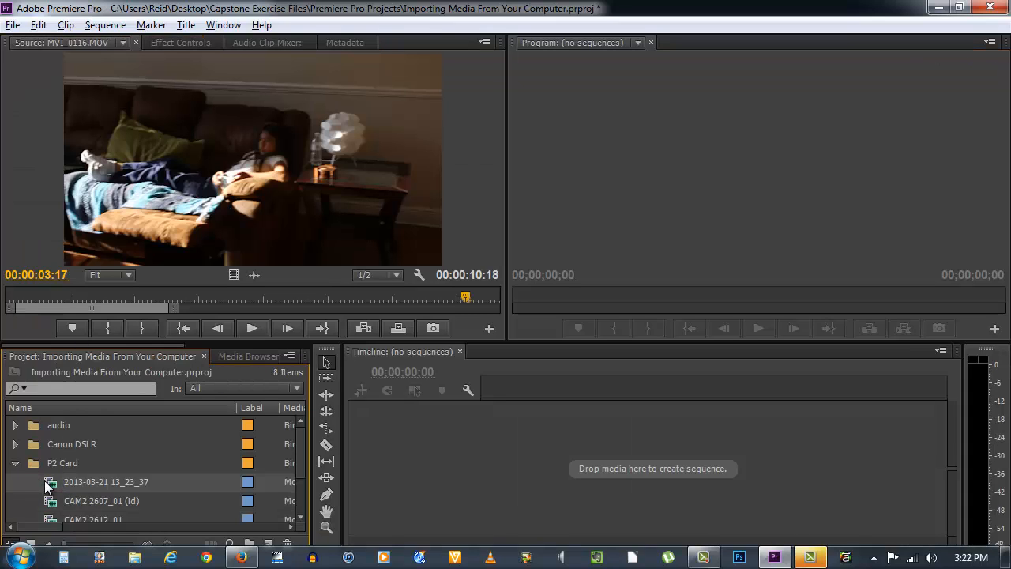
double_click(47, 483)
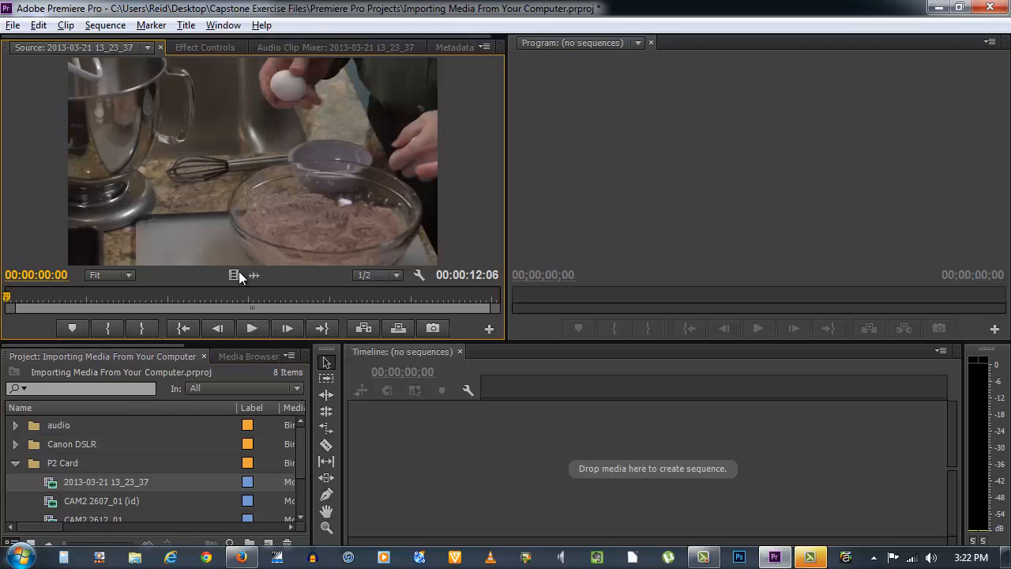
left_click(161, 294)
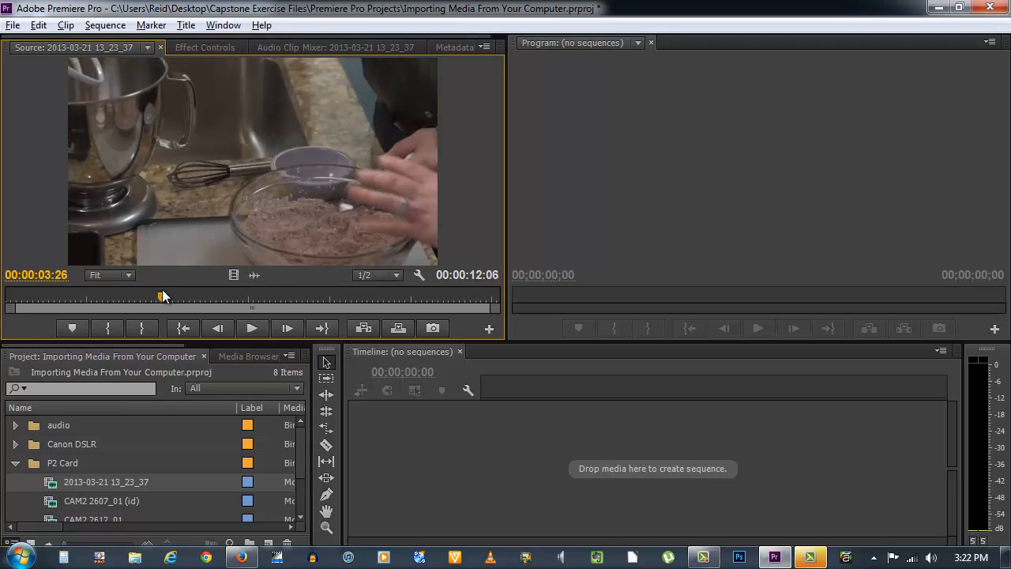
key("space")
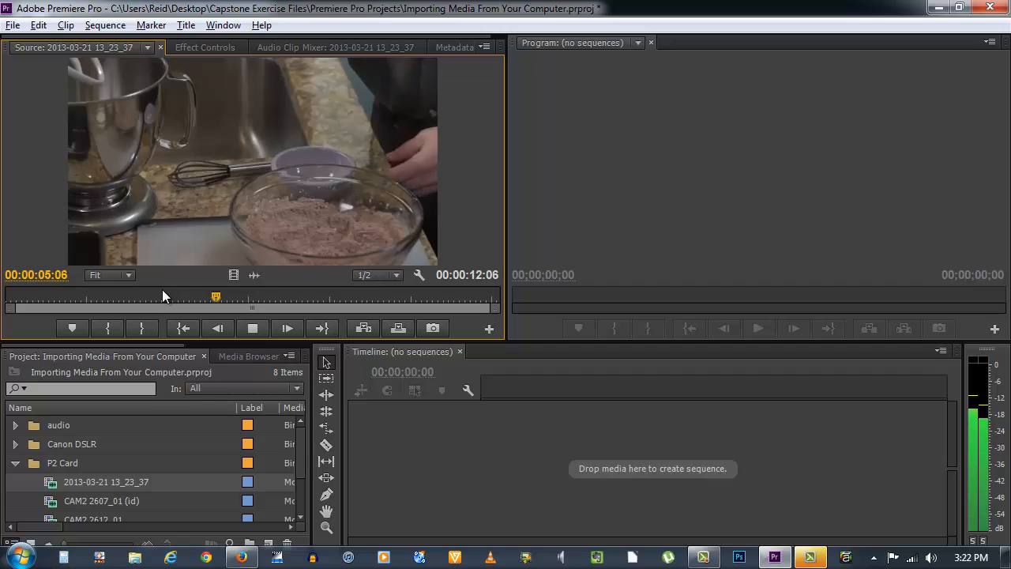